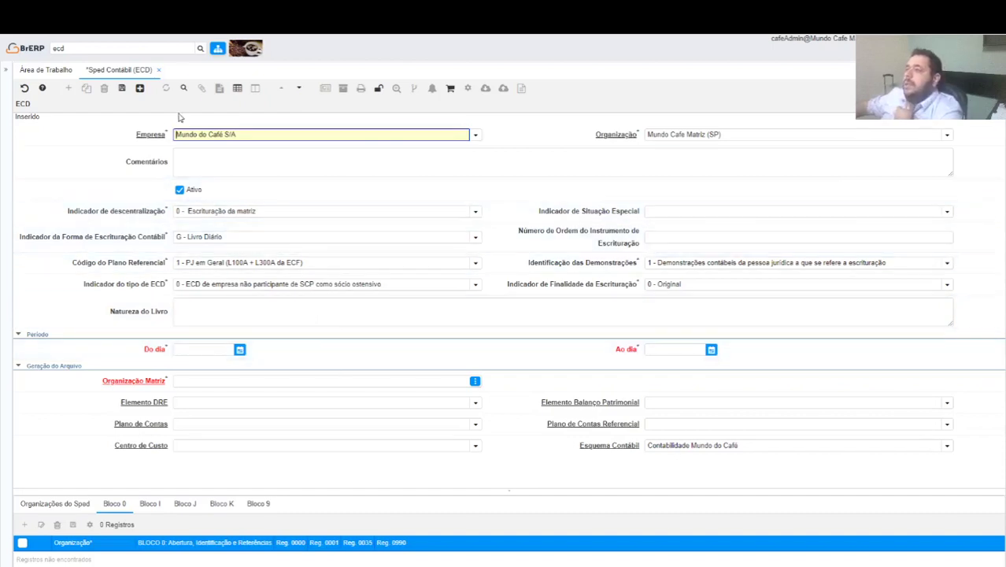
# Close Sped Contábil (ECD) without saving its new record, and search for "sped" to open Sped Contribuições.
pyautogui.click(158, 69)
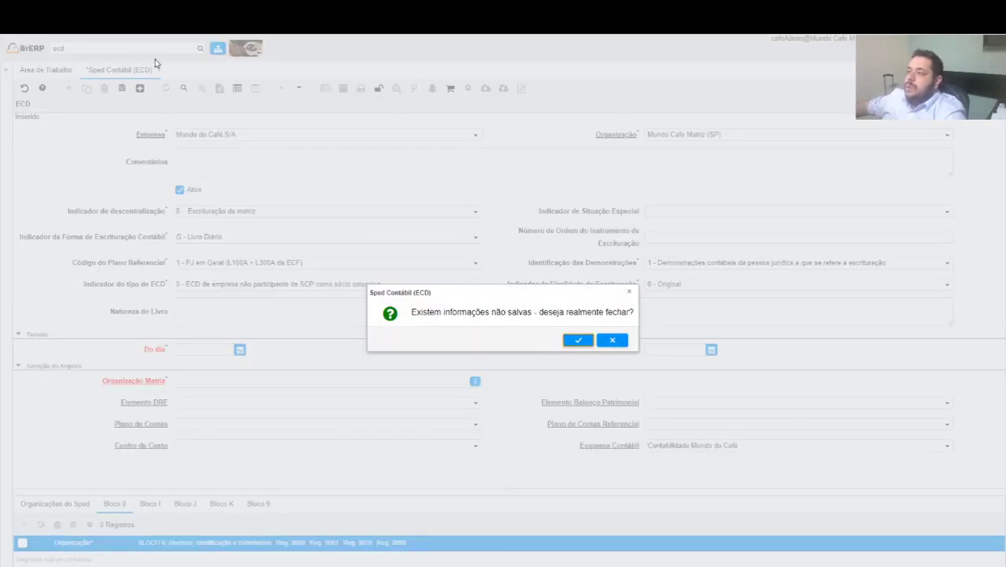
pyautogui.click(578, 339)
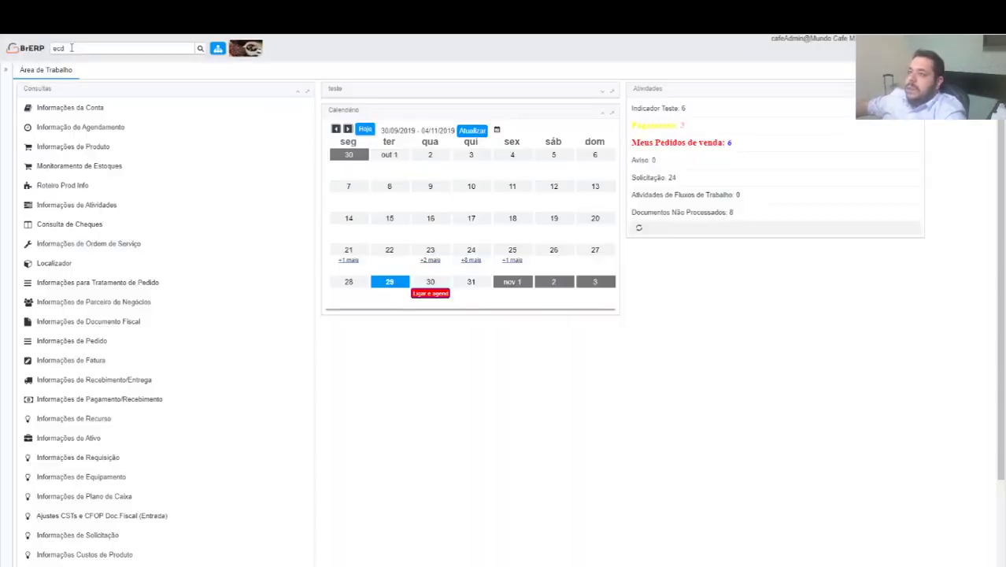
pyautogui.click(78, 48)
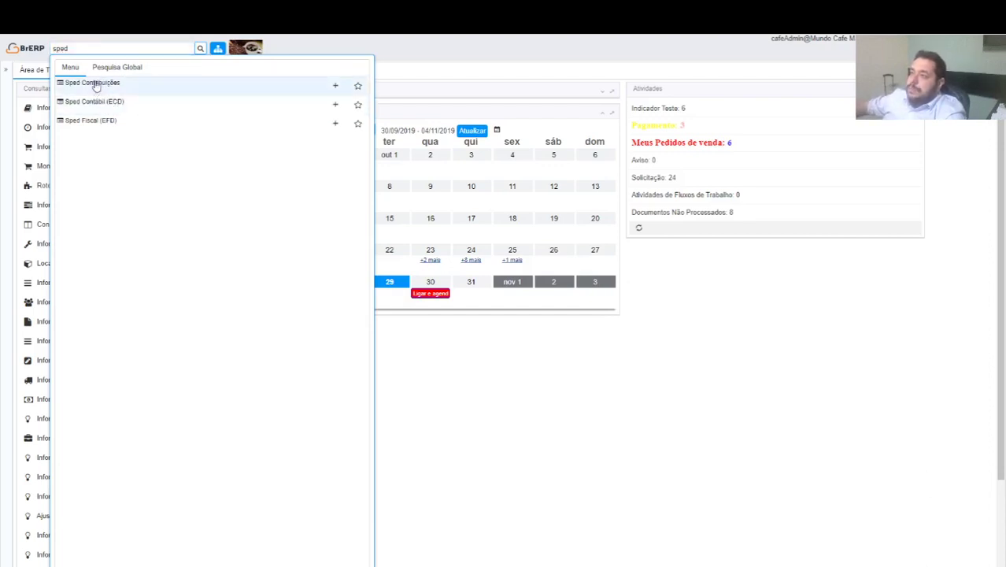
pyautogui.click(93, 84)
# Find Sped Fiscal (EFD) with the "sped" search and open its existing record.
pyautogui.click(83, 46)
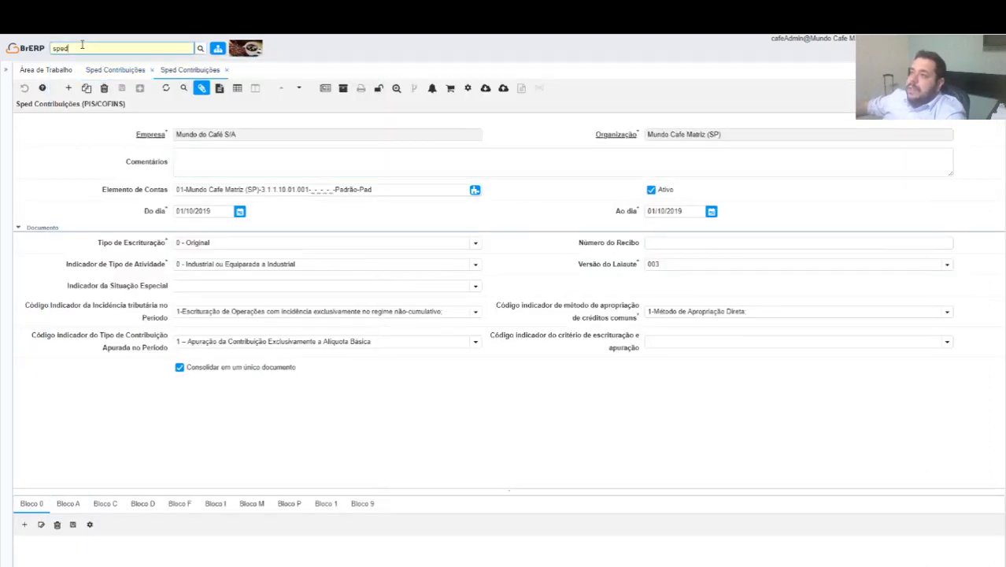
pyautogui.click(87, 49)
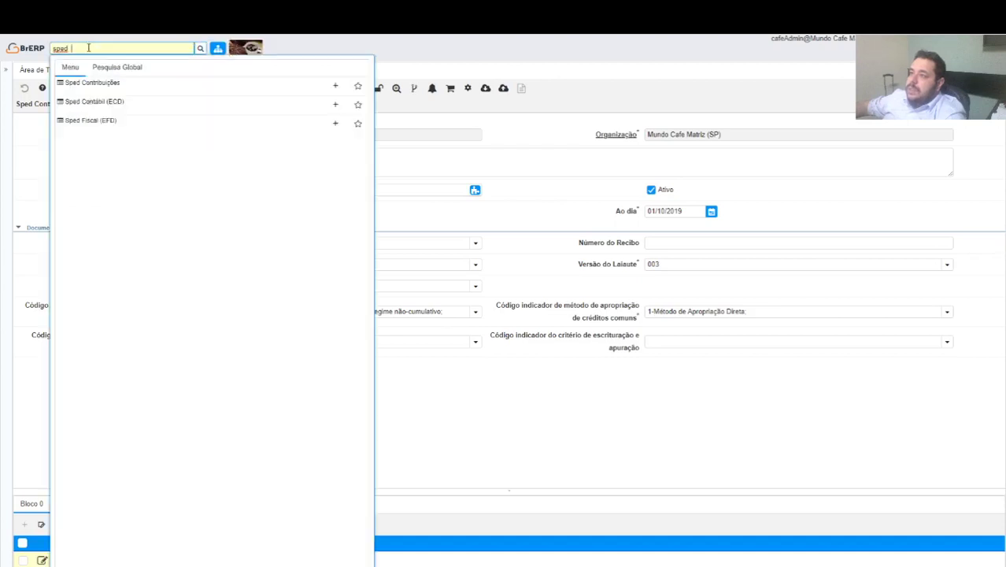
pyautogui.click(91, 122)
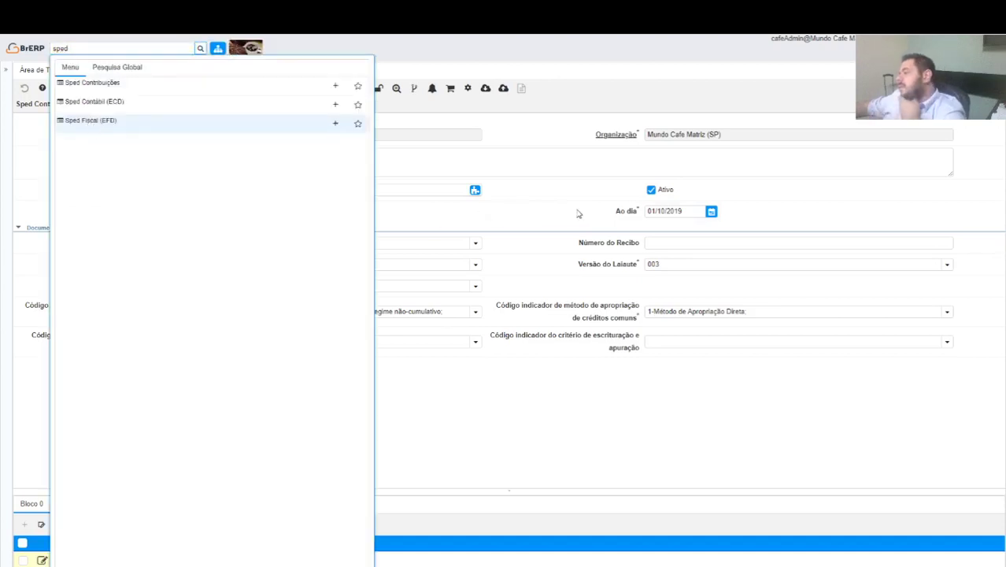
pyautogui.click(735, 264)
pyautogui.click(709, 232)
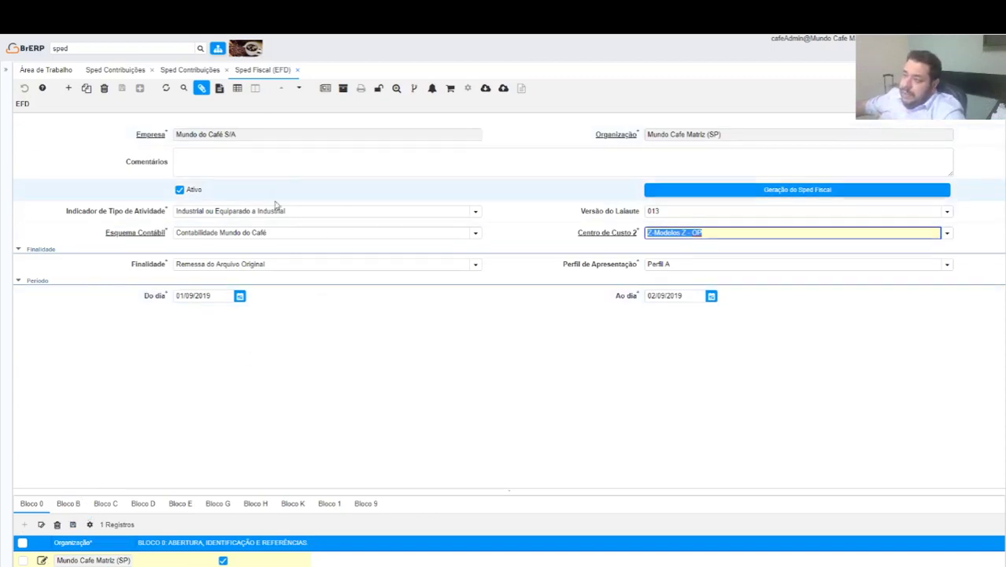
# Check the options for Indicador de Tipo de Atividade and the Esquema Contábil field.
pyautogui.click(475, 213)
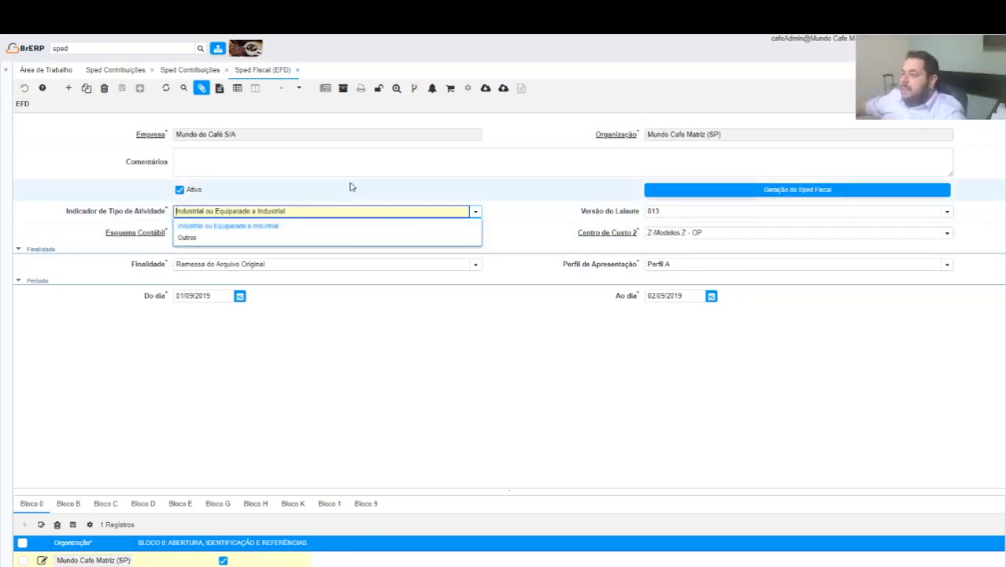
pyautogui.click(406, 347)
pyautogui.click(469, 235)
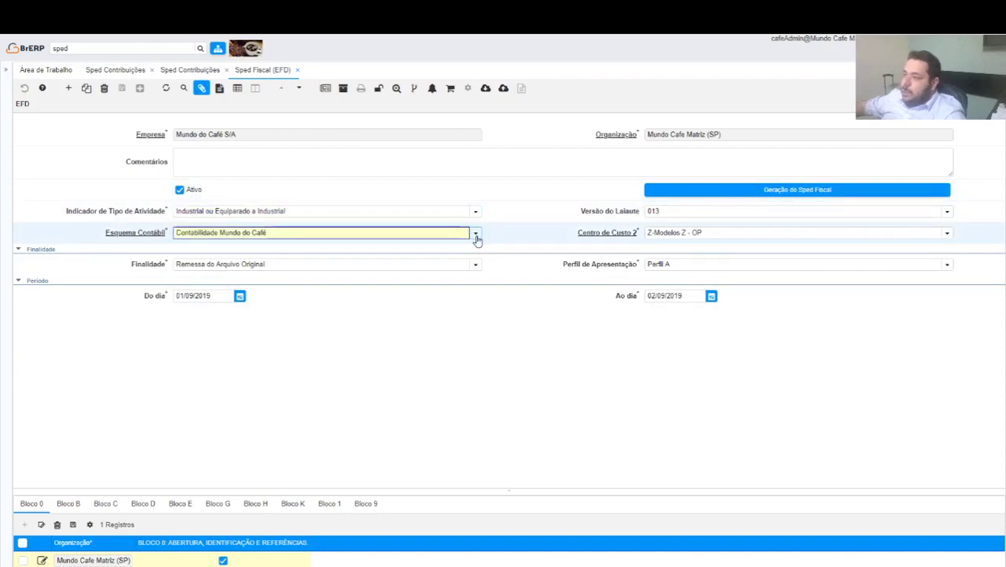
# Set Centro de Custo 2 to A-Modelo A - Normal, checking the Finalidade and Perfil de Apresentação options without changing them.
pyautogui.press('Tab')
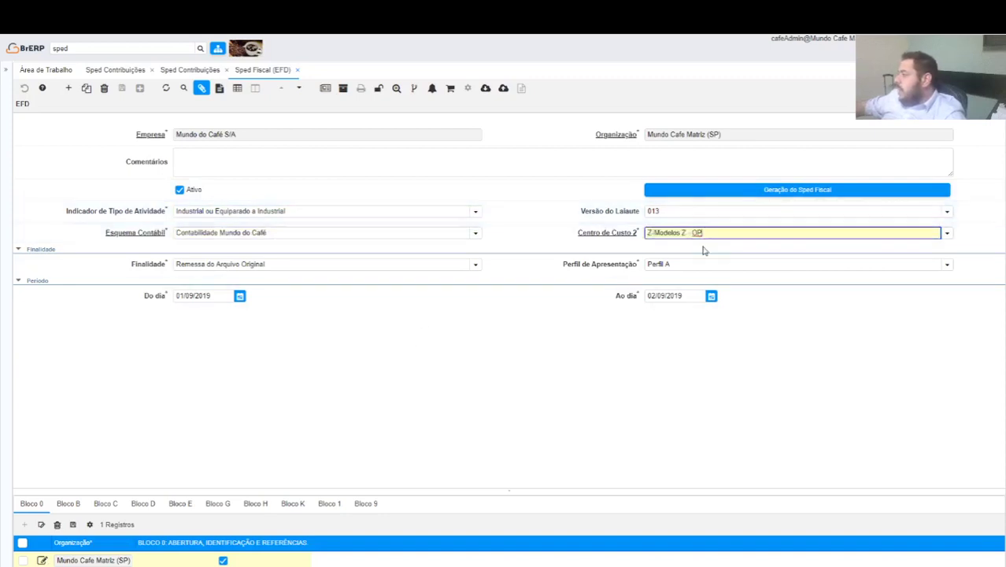
pyautogui.press('BackSpace')
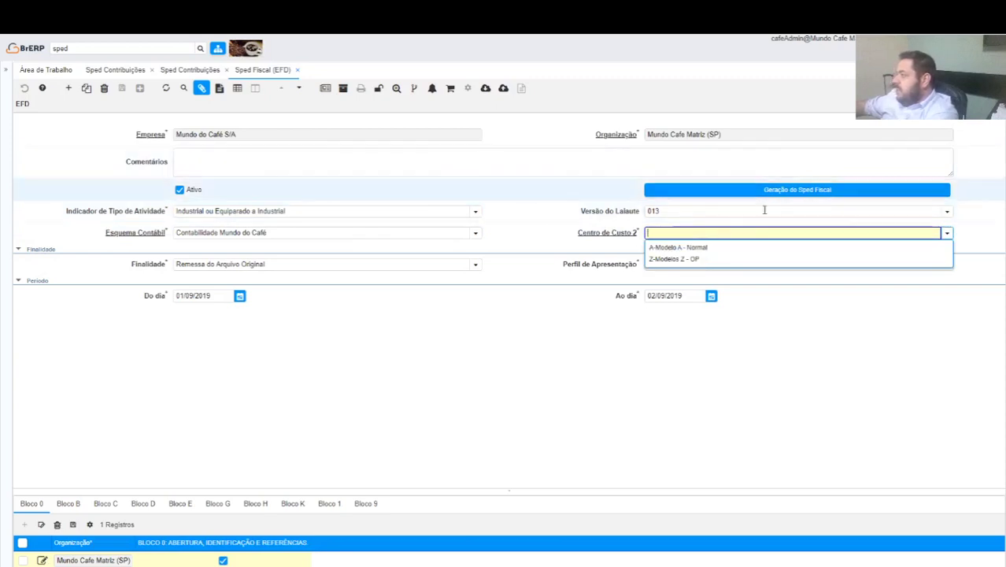
pyautogui.click(692, 213)
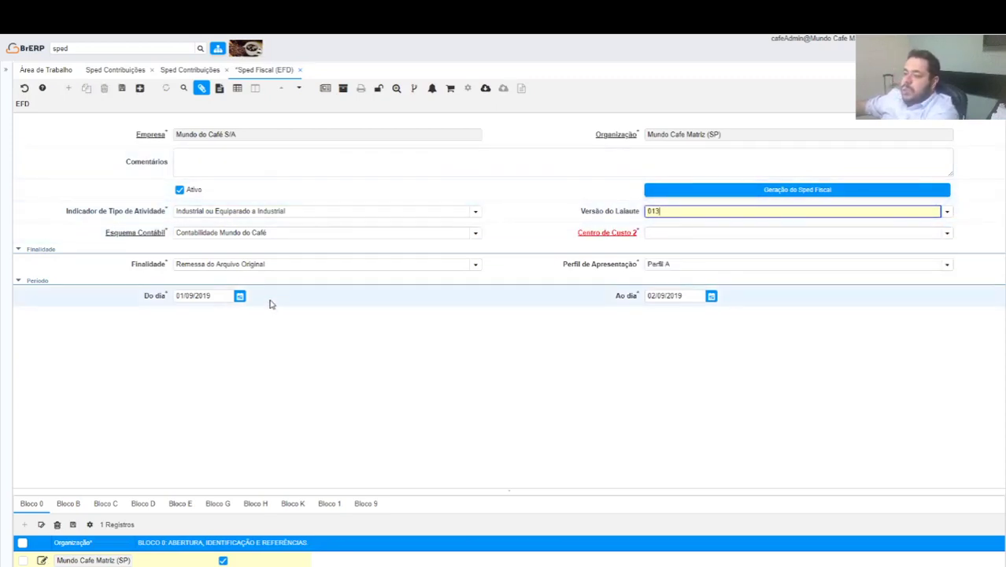
pyautogui.click(477, 268)
pyautogui.click(478, 266)
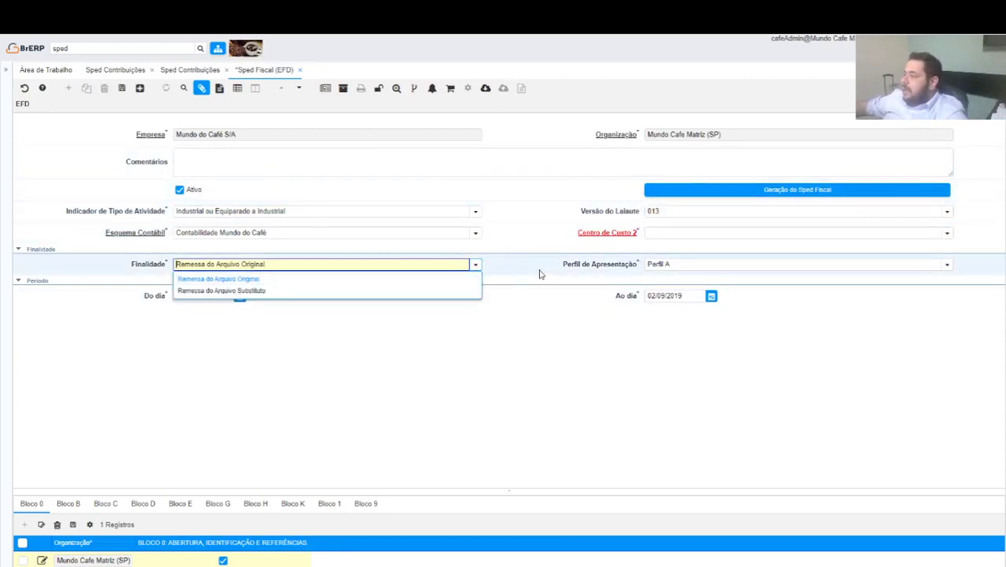
pyautogui.moveTo(539, 276); pyautogui.dragTo(672, 252)
pyautogui.click(947, 233)
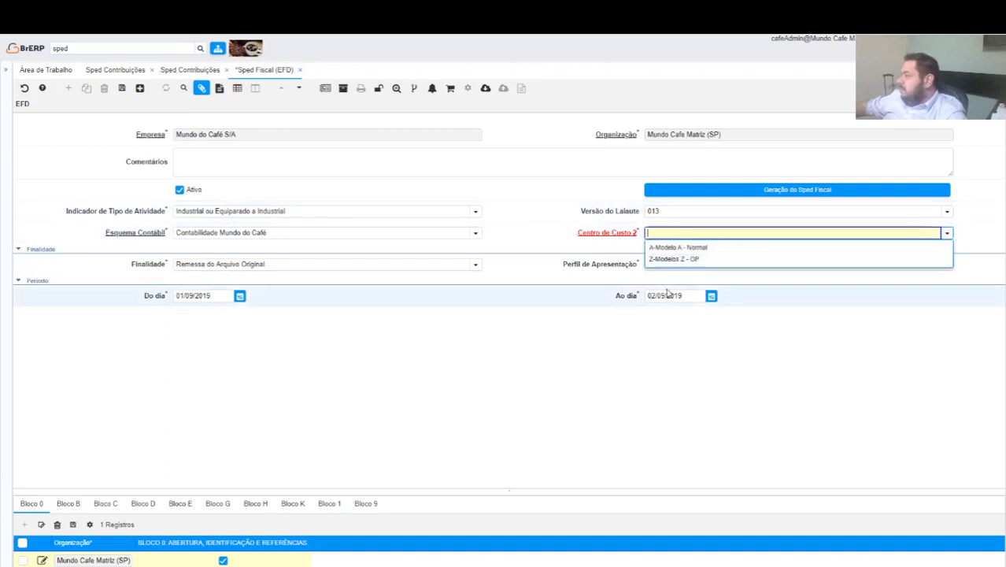
pyautogui.click(676, 249)
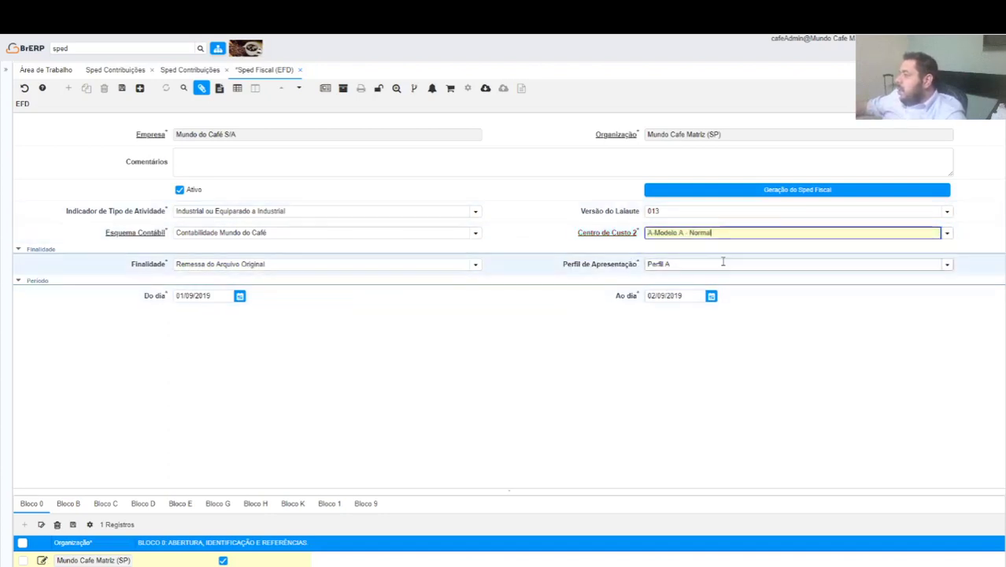
pyautogui.click(948, 264)
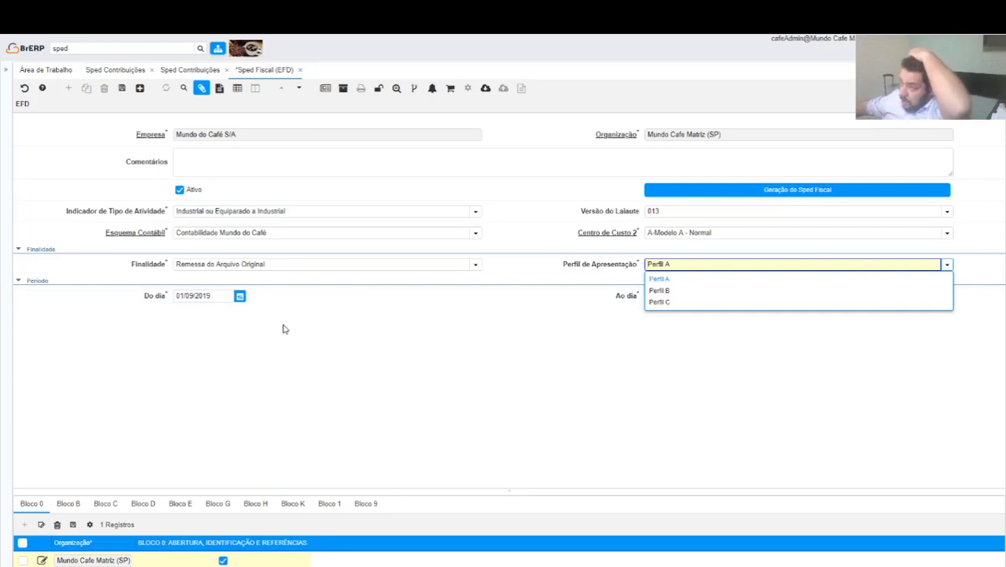
pyautogui.click(347, 315)
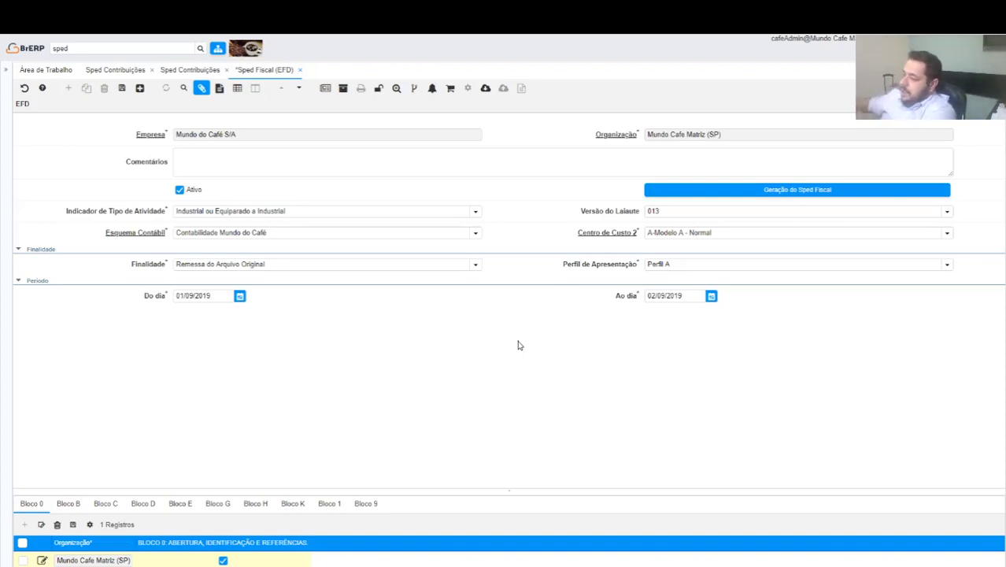
# Set the period's Ao dia date to 30/09/2019 and save the EFD record.
pyautogui.click(682, 296)
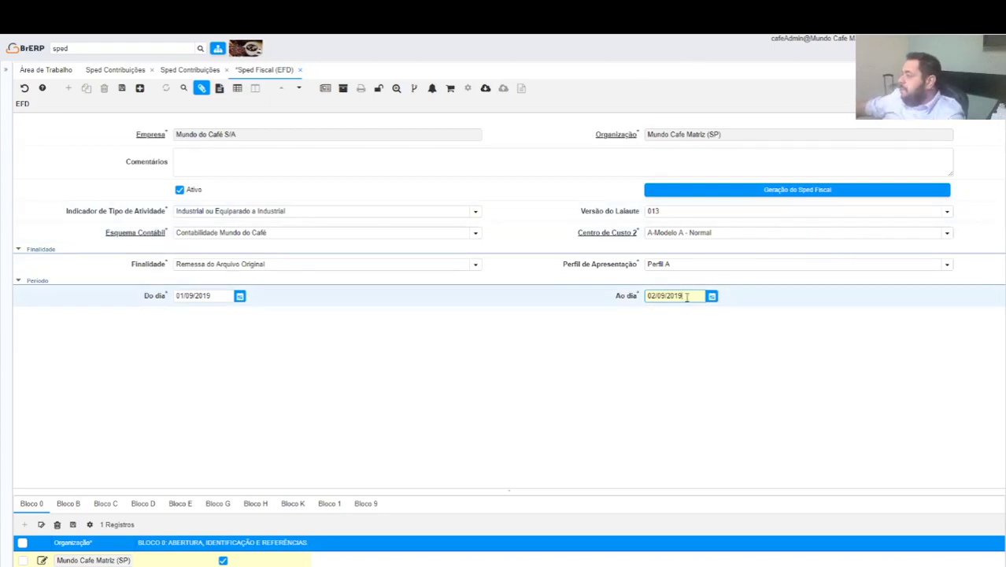
pyautogui.tripleClick(686, 296)
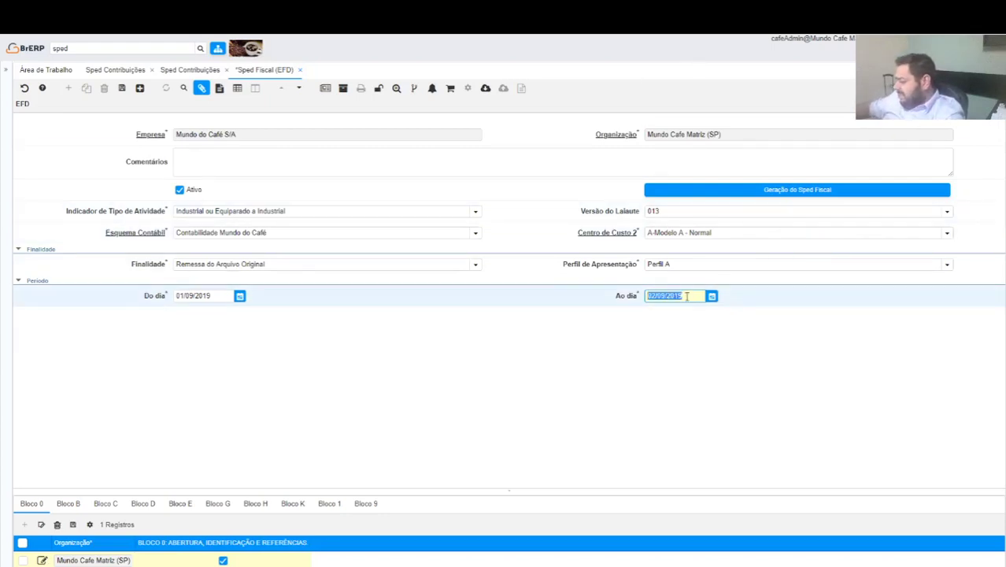
pyautogui.write('30/09/')
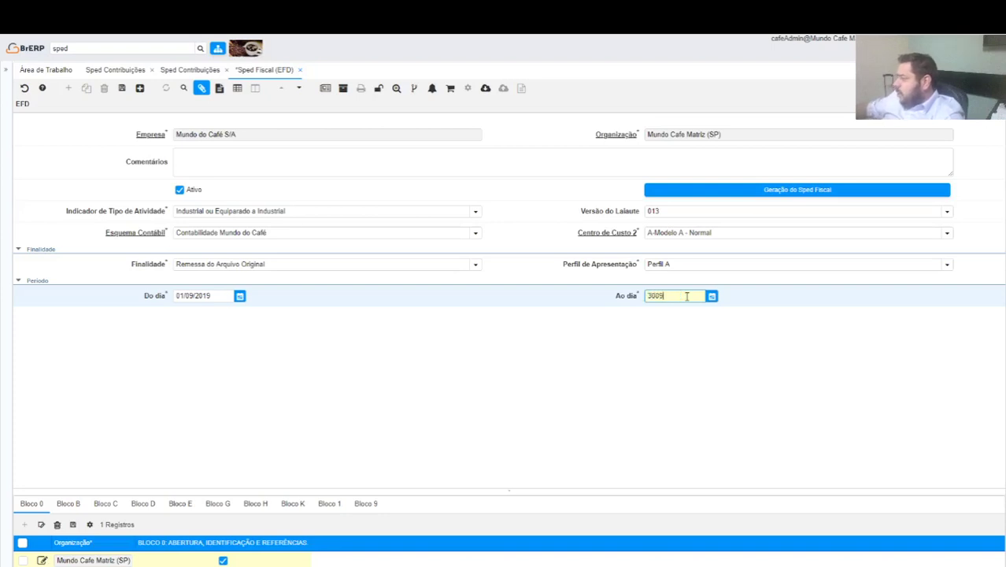
pyautogui.write('2019')
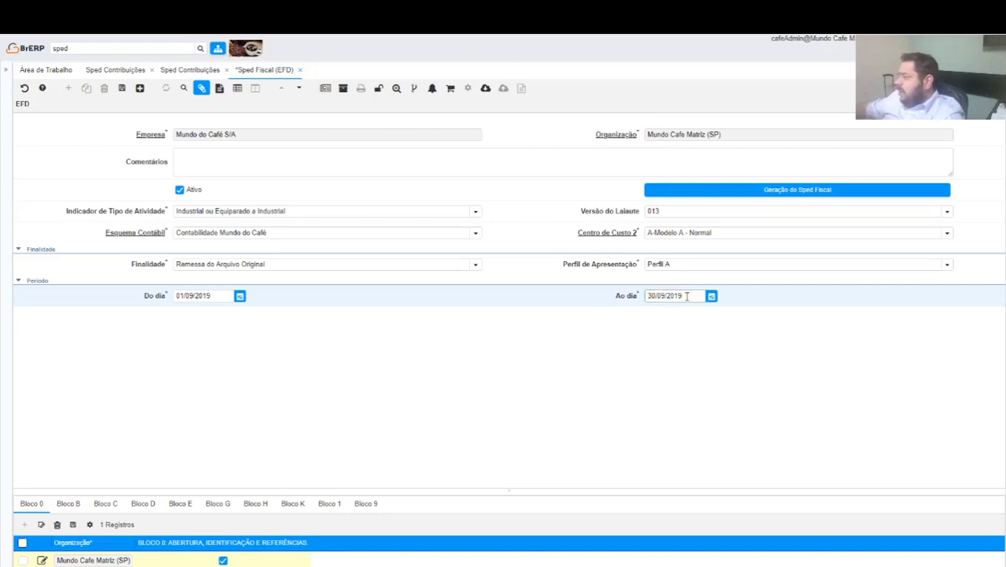
pyautogui.click(124, 89)
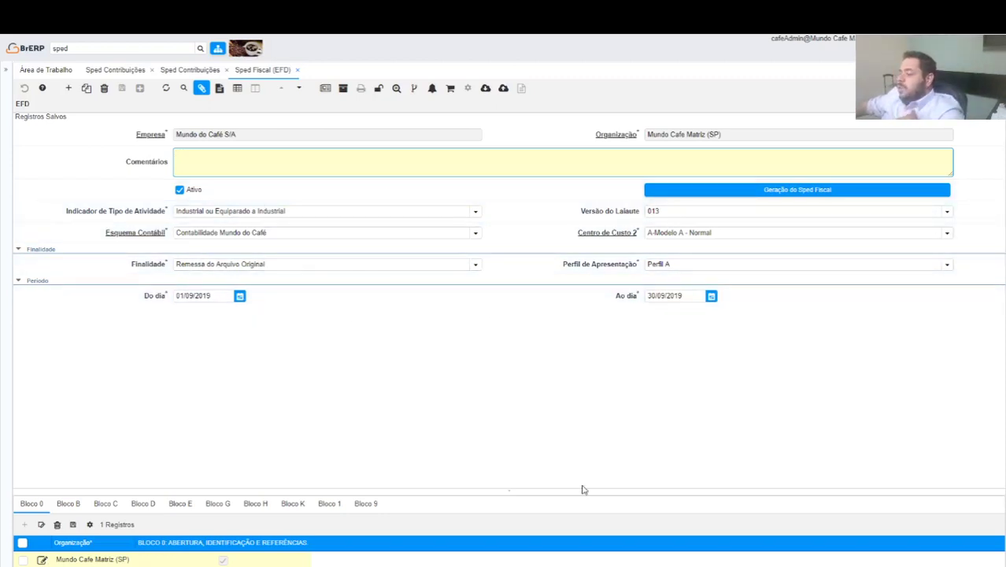
# View the generated EFD text file attached to the record and close the attachment without changes.
pyautogui.click(202, 88)
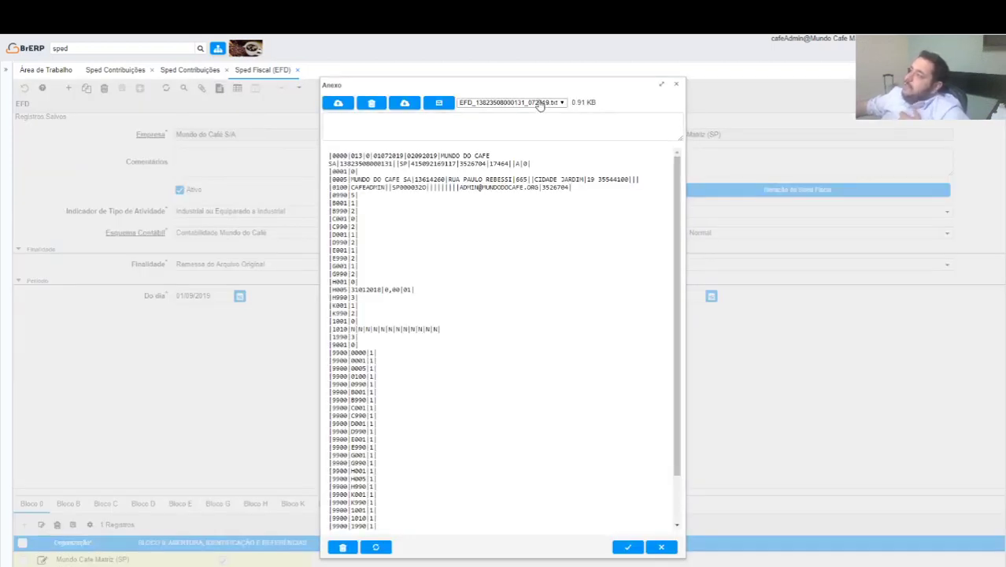
pyautogui.click(628, 123)
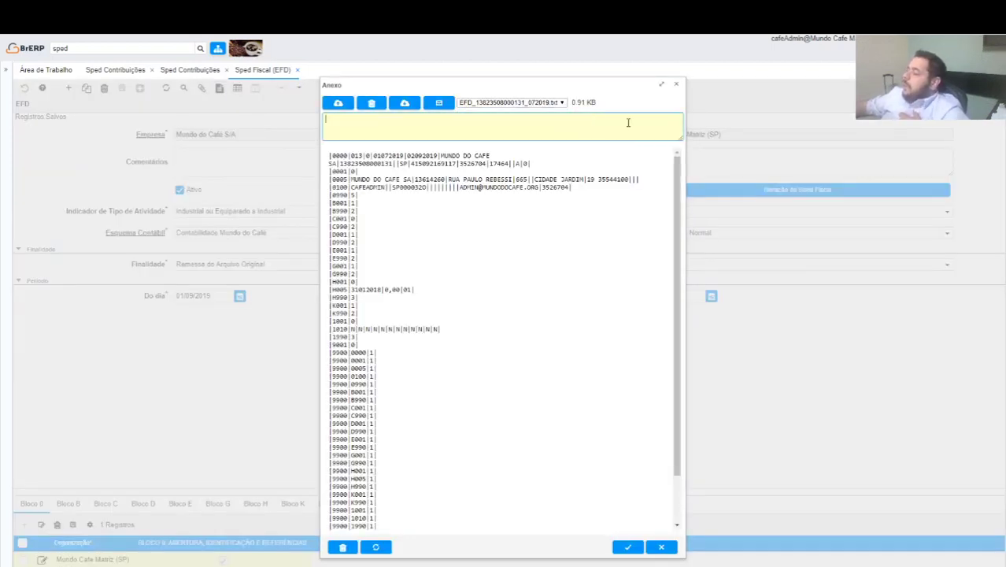
pyautogui.click(675, 83)
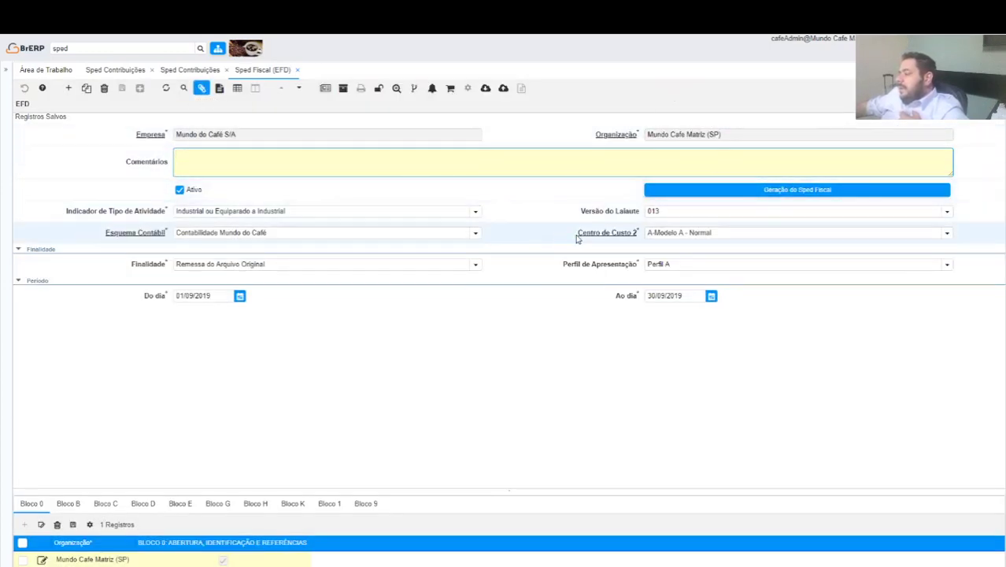
pyautogui.click(196, 93)
pyautogui.click(202, 88)
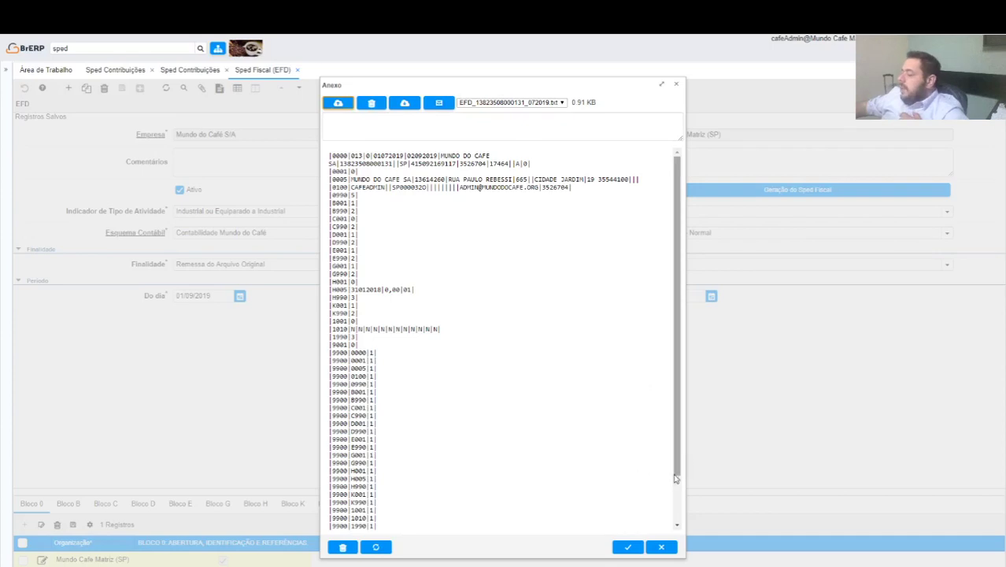
pyautogui.click(659, 549)
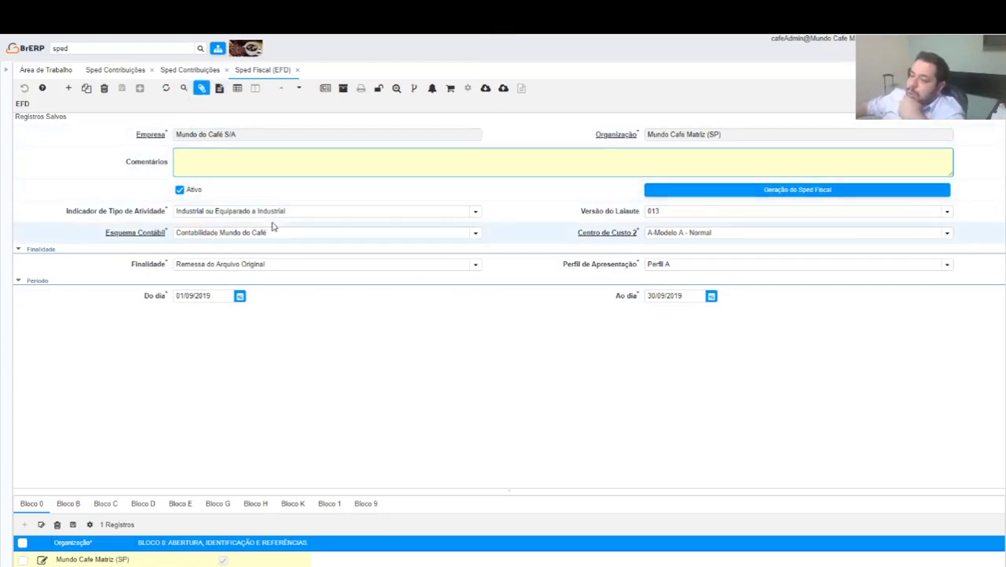
# Open the Bloco 0 details, try disabling Reg. 0000, and discard that change.
pyautogui.click(35, 508)
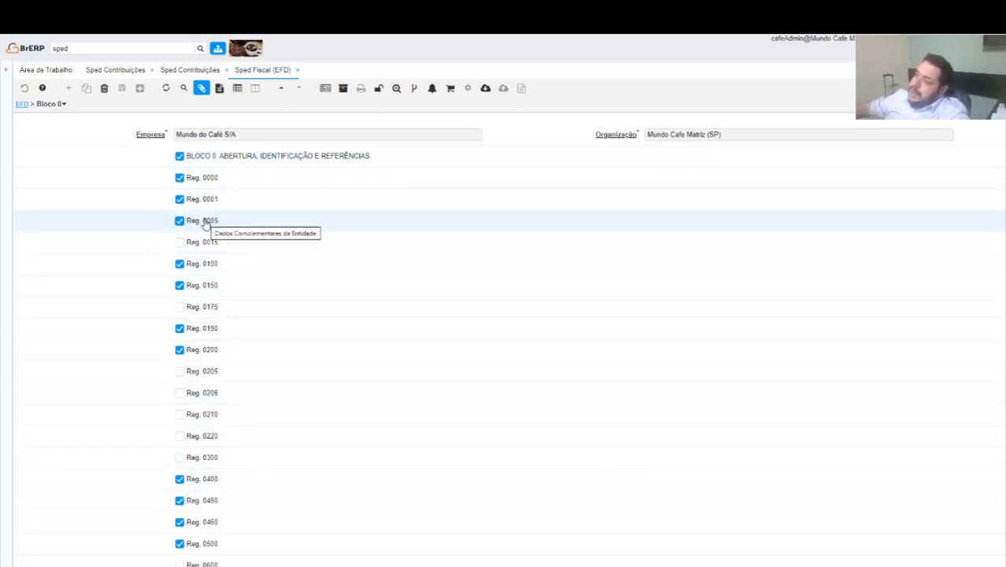
pyautogui.click(181, 179)
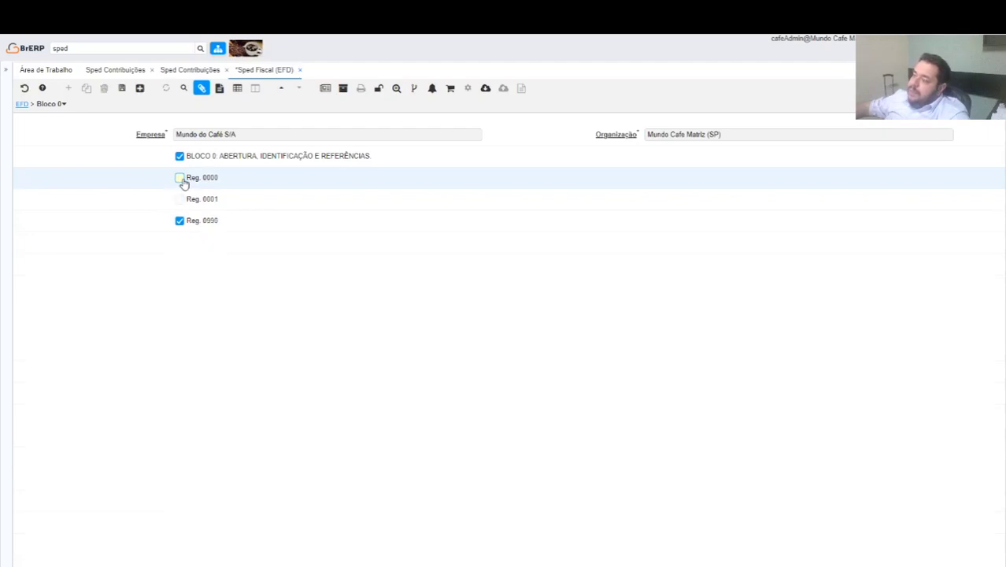
pyautogui.click(24, 88)
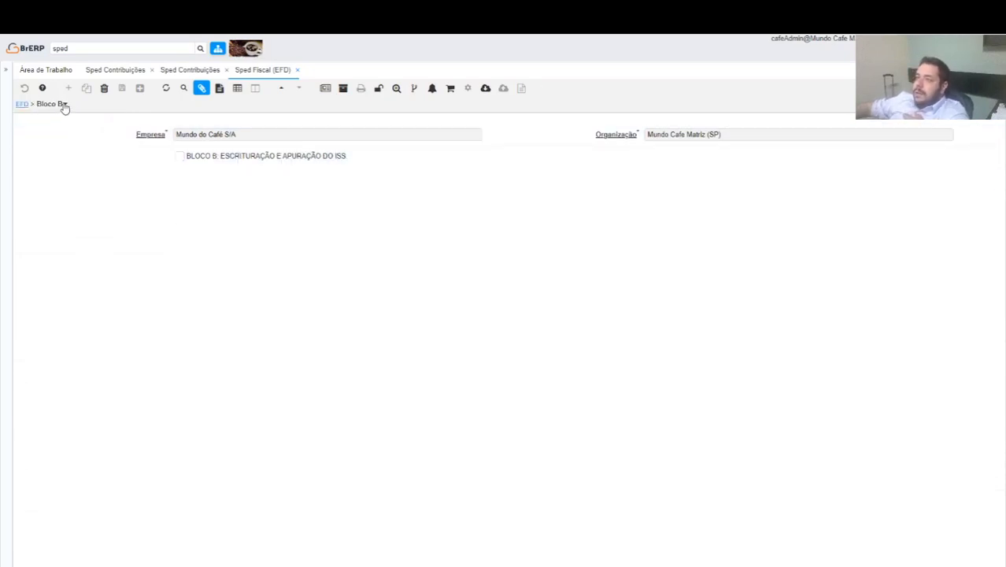
# Open the Bloco C details and examine which of its registers are enabled.
pyautogui.moveTo(67, 128)
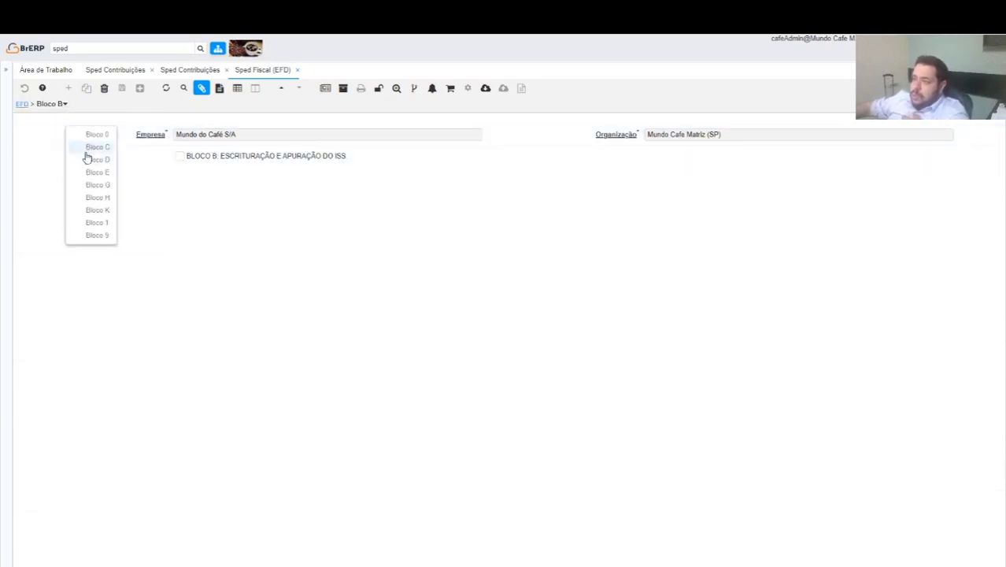
pyautogui.click(101, 152)
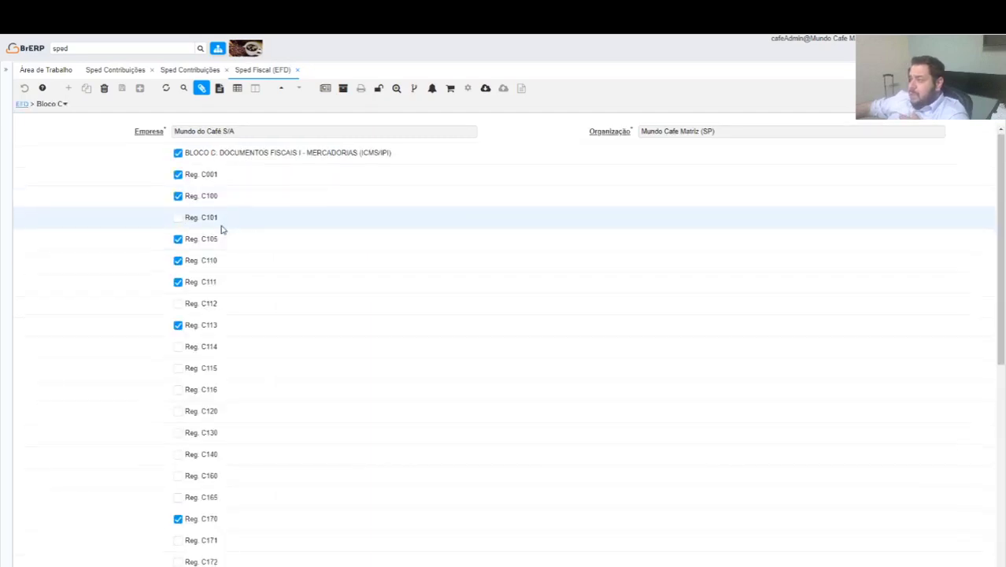
pyautogui.scroll(-3, 215, 434)
pyautogui.scroll(-4, 215, 434)
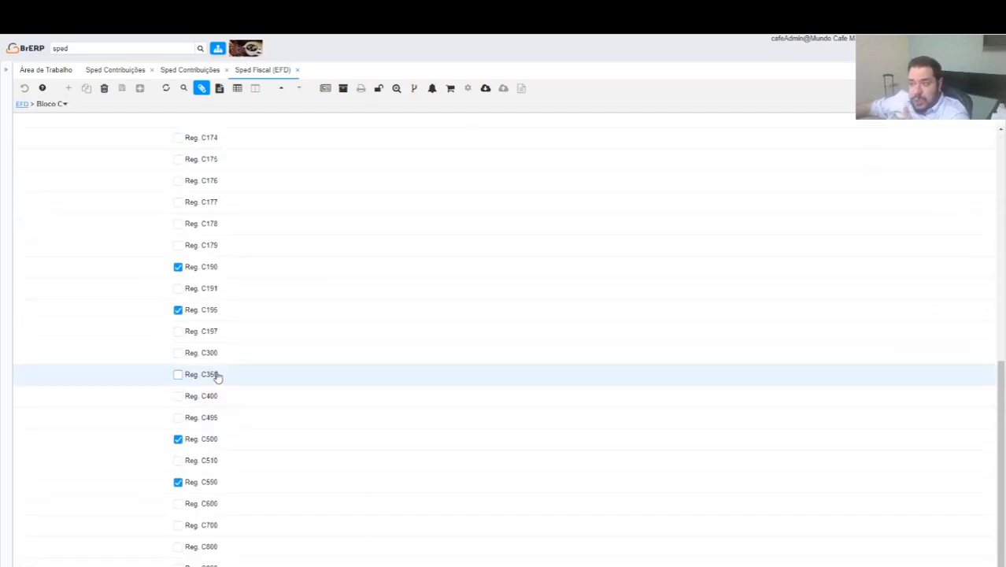
# Switch to the Bloco K details and enable BLOCO K: CONTROLE DA PRODUÇÃO E DO ESTOQUE.
pyautogui.scroll(5, 236, 335)
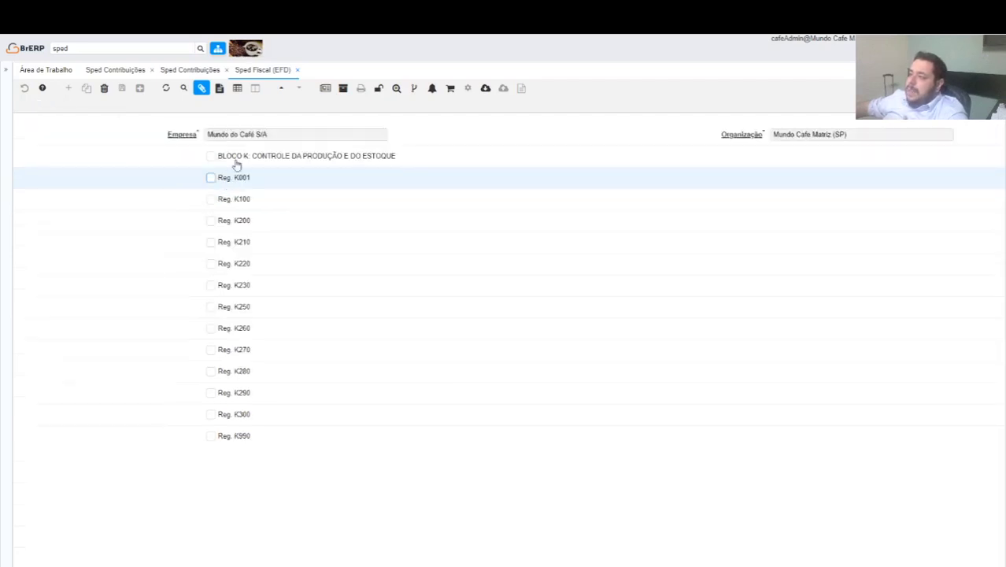
pyautogui.click(210, 157)
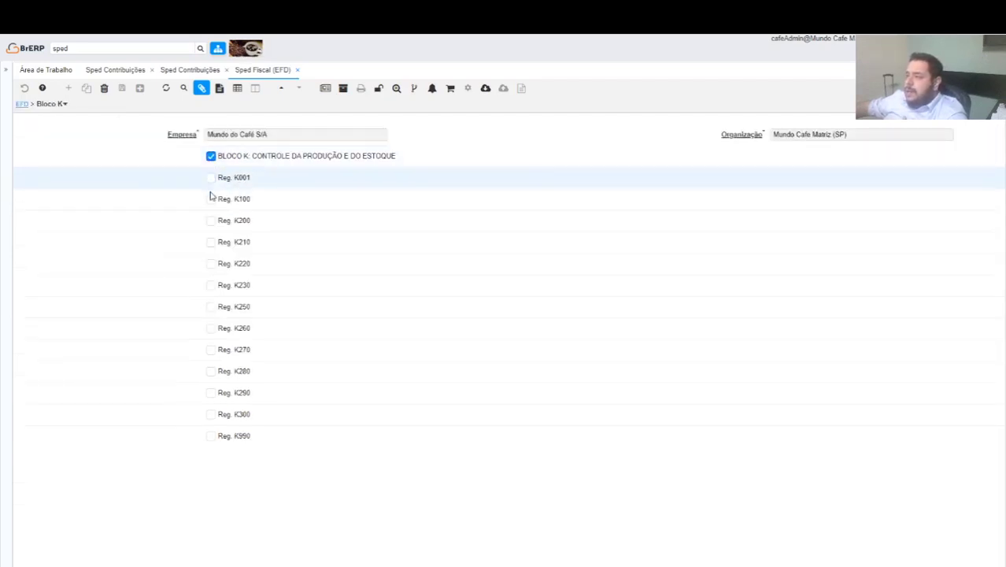
# Enable Reg. K001, K100, K200, K210 and K220 in Bloco K.
pyautogui.click(211, 178)
pyautogui.click(211, 199)
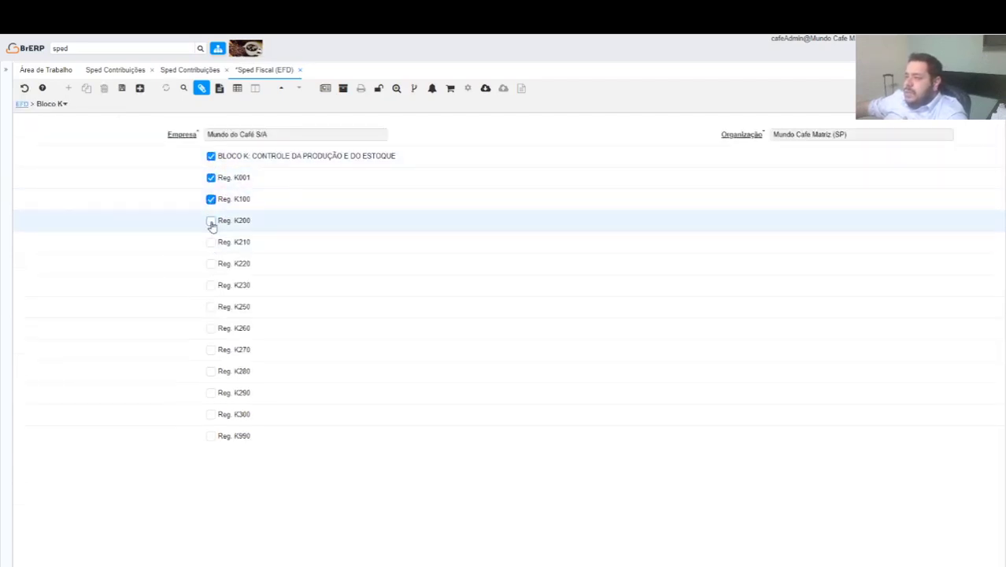
pyautogui.click(211, 221)
pyautogui.click(211, 242)
pyautogui.click(211, 285)
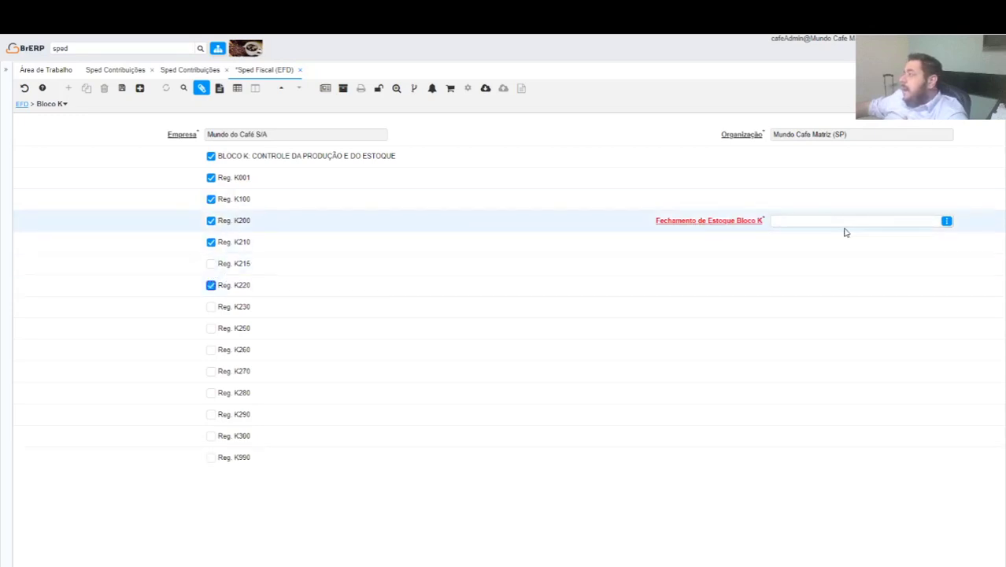
pyautogui.moveTo(466, 225); pyautogui.dragTo(454, 253)
pyautogui.click(487, 246)
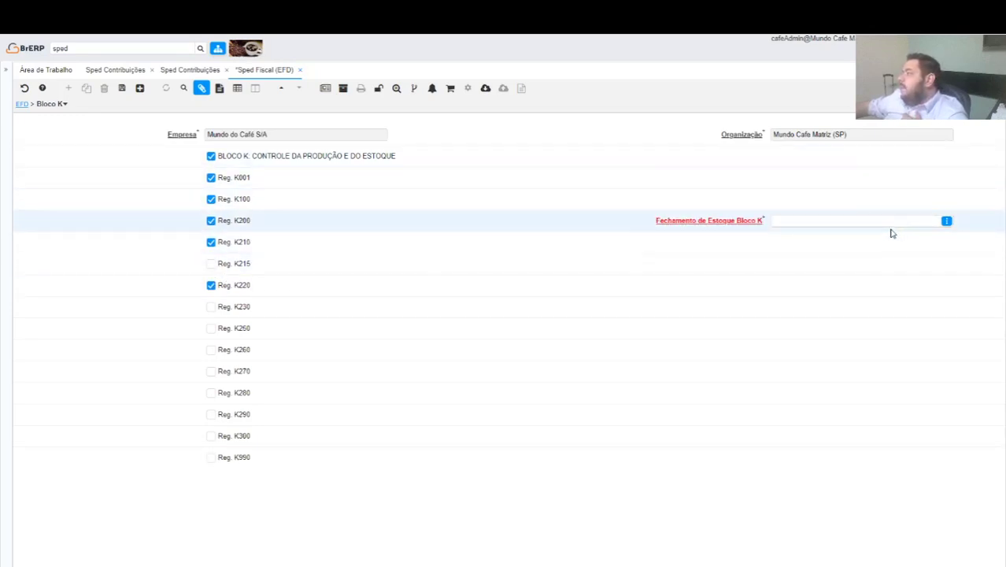
pyautogui.click(728, 226)
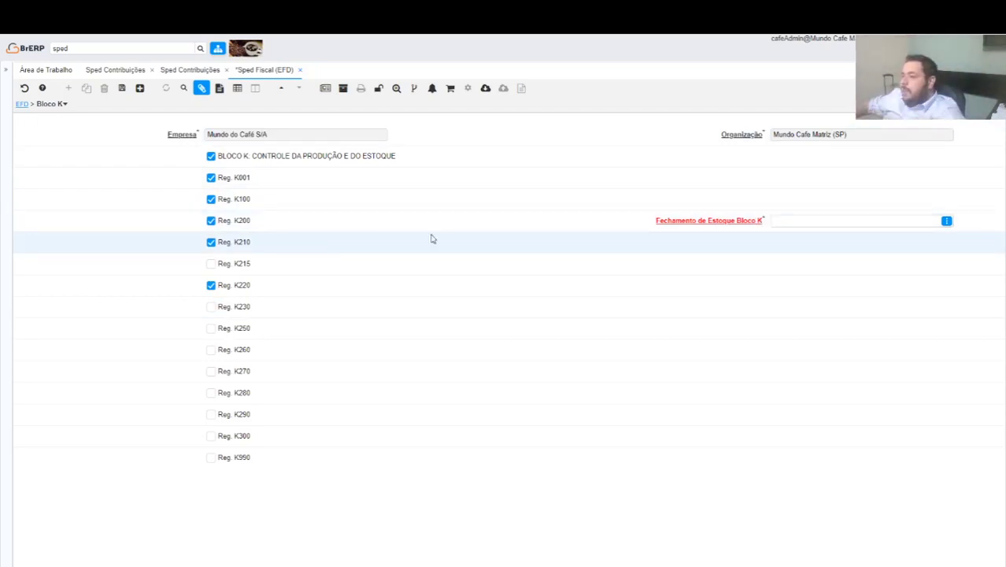
# Enable Reg. K230, K235, K250, K255, K260 and K265 in Bloco K.
pyautogui.click(210, 306)
pyautogui.click(211, 329)
pyautogui.click(211, 350)
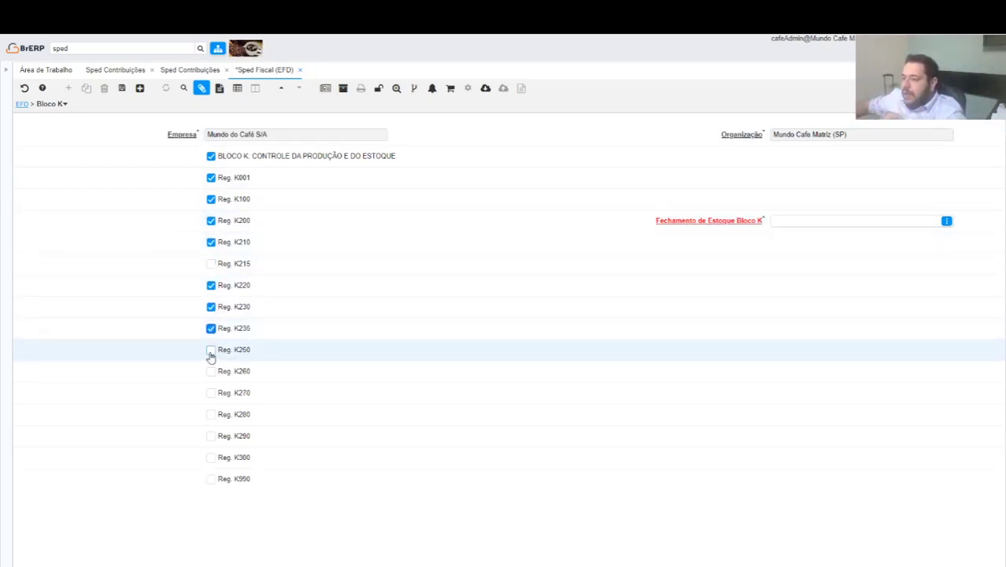
pyautogui.click(211, 371)
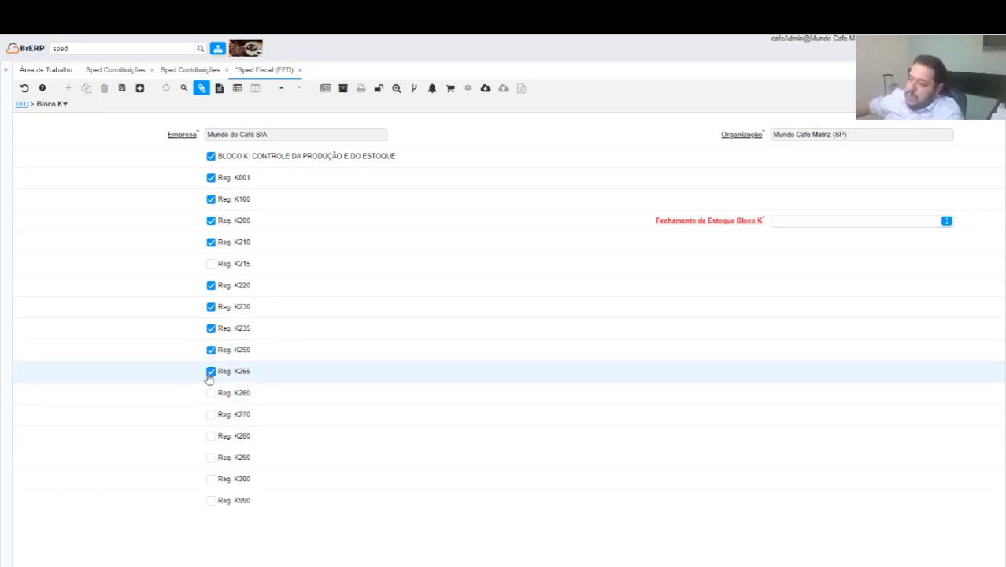
pyautogui.click(210, 392)
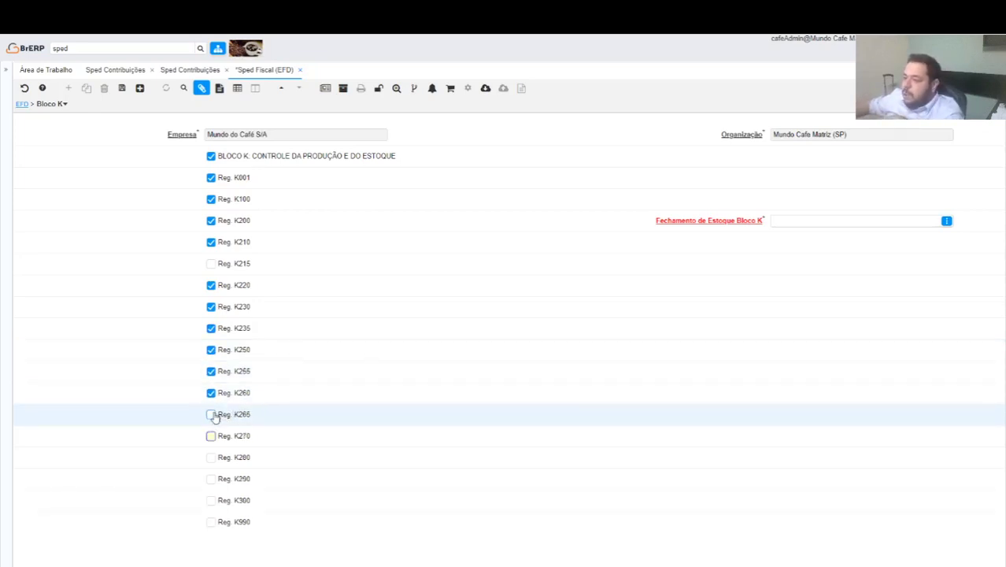
pyautogui.click(211, 414)
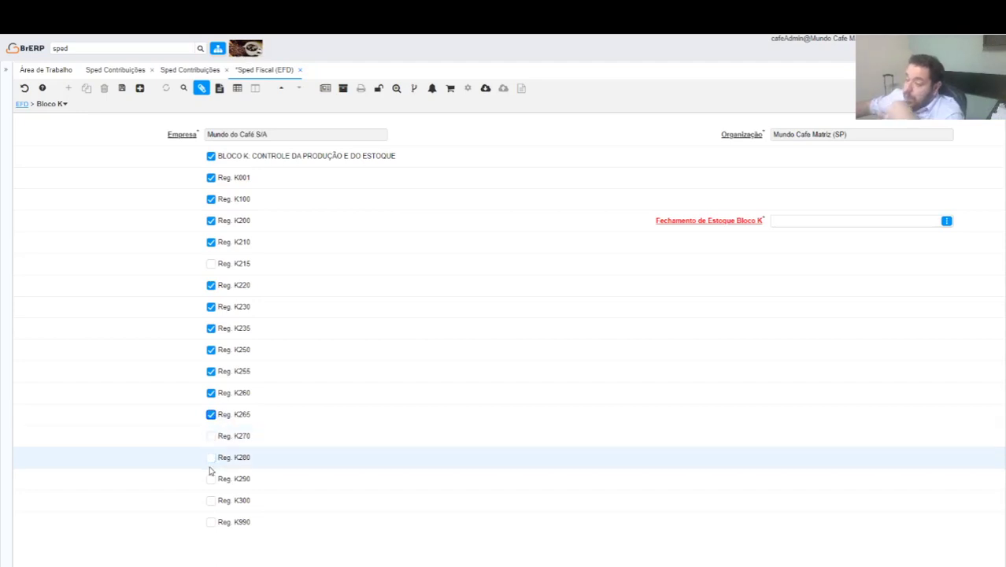
# Enable Reg. K270, K275, K280, K290, K291, K292, K300 and K301 in Bloco K, plus the skipped Reg. K215.
pyautogui.click(212, 434)
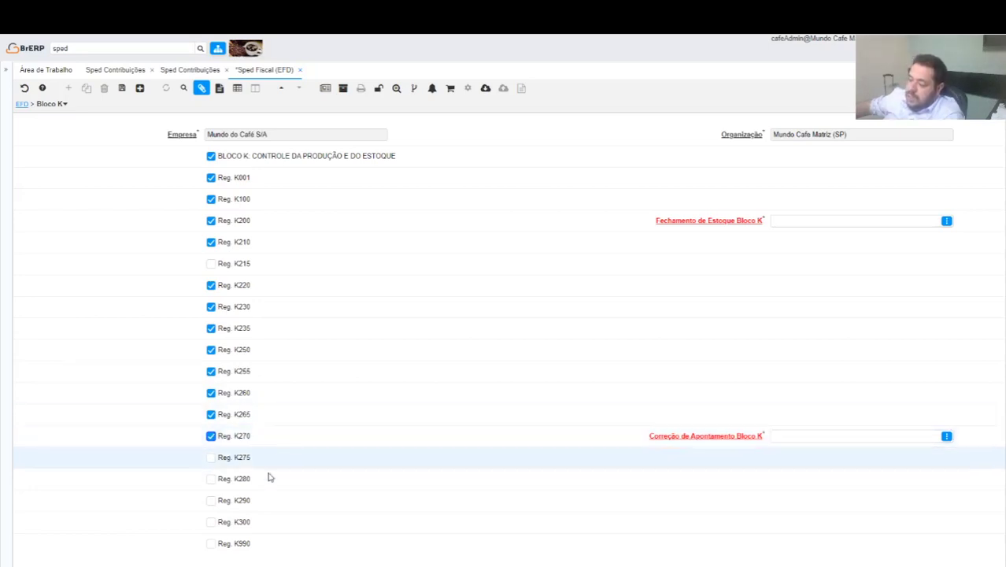
pyautogui.click(211, 458)
pyautogui.click(211, 479)
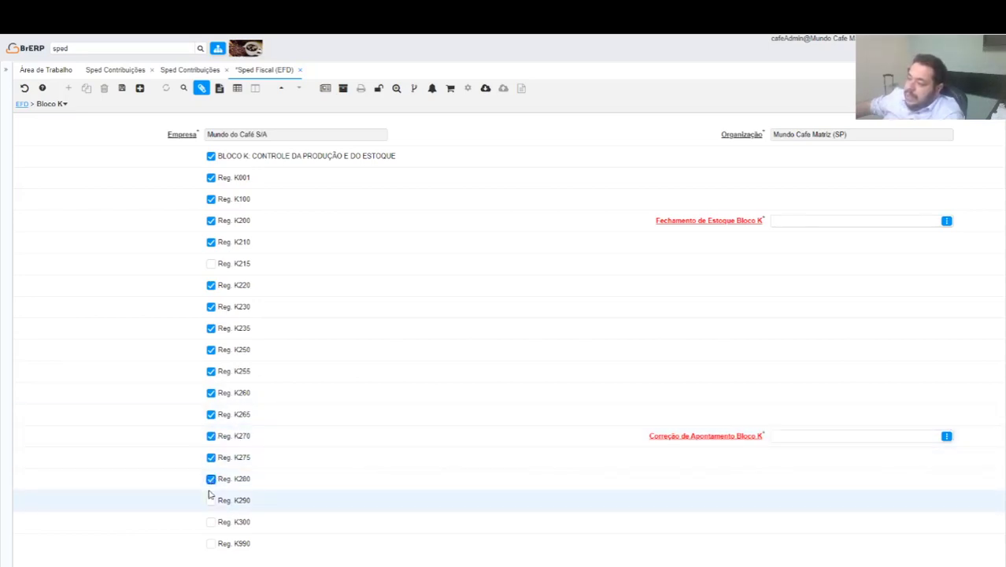
pyautogui.click(211, 501)
pyautogui.click(211, 522)
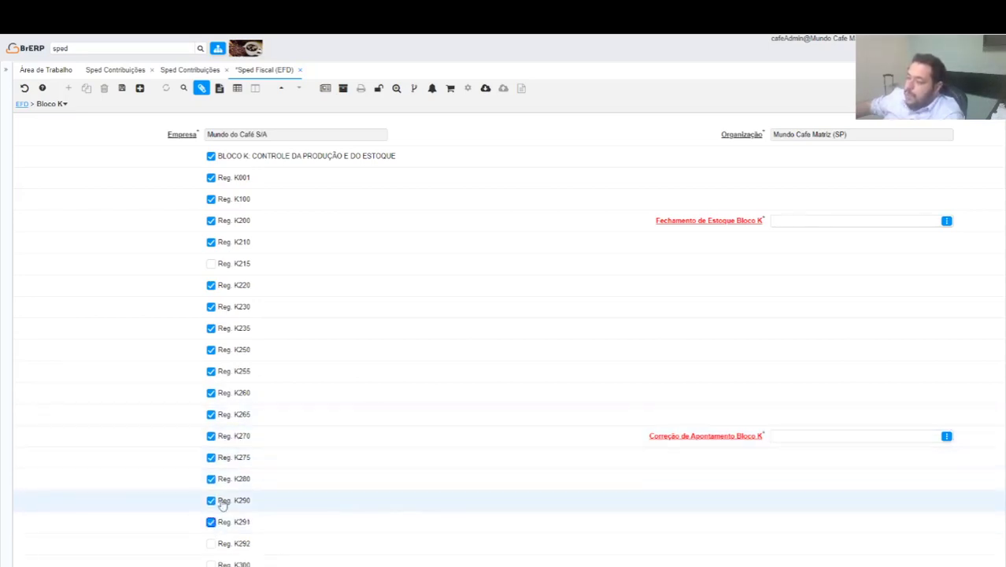
pyautogui.click(212, 544)
pyautogui.click(211, 564)
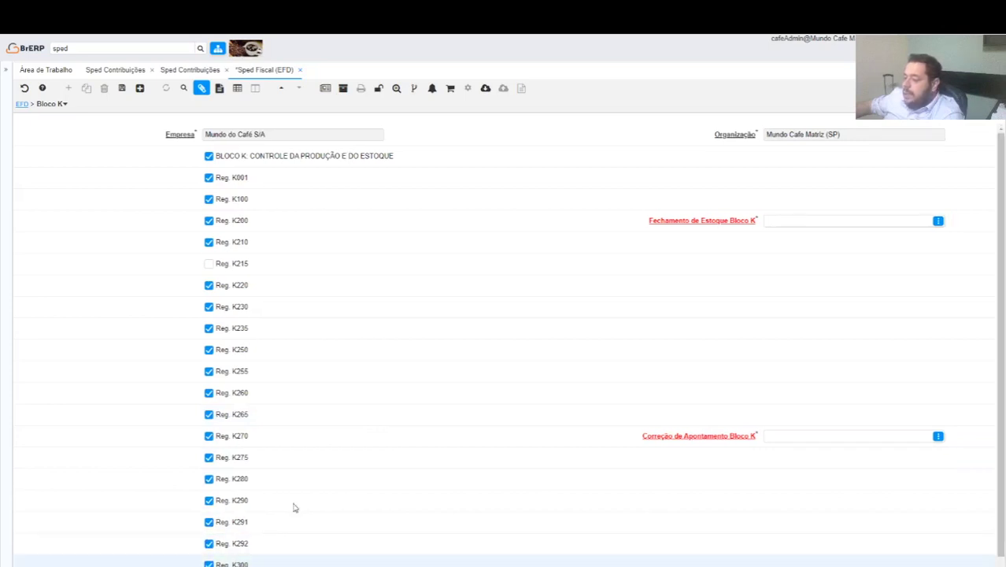
pyautogui.scroll(-1, 374, 433)
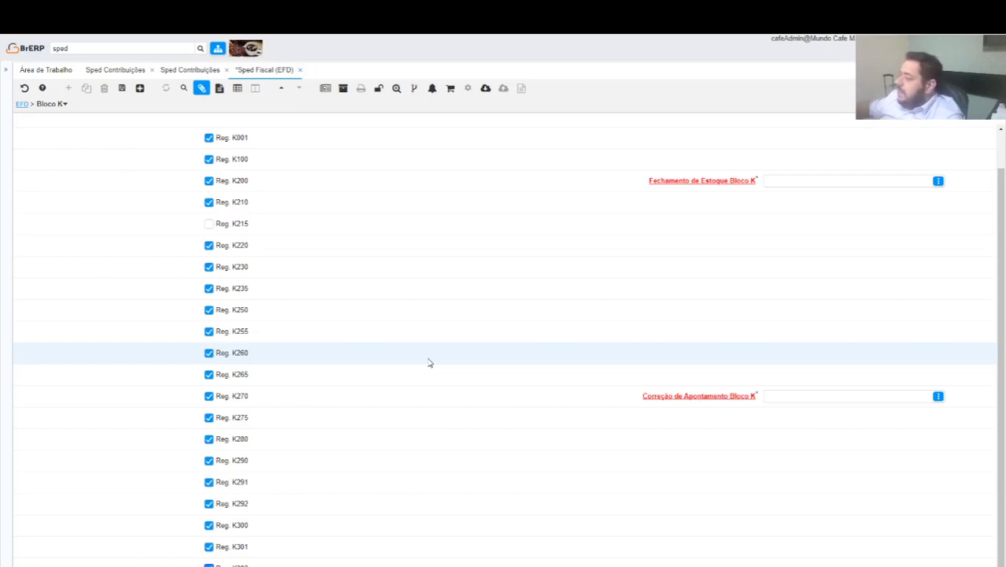
pyautogui.click(210, 225)
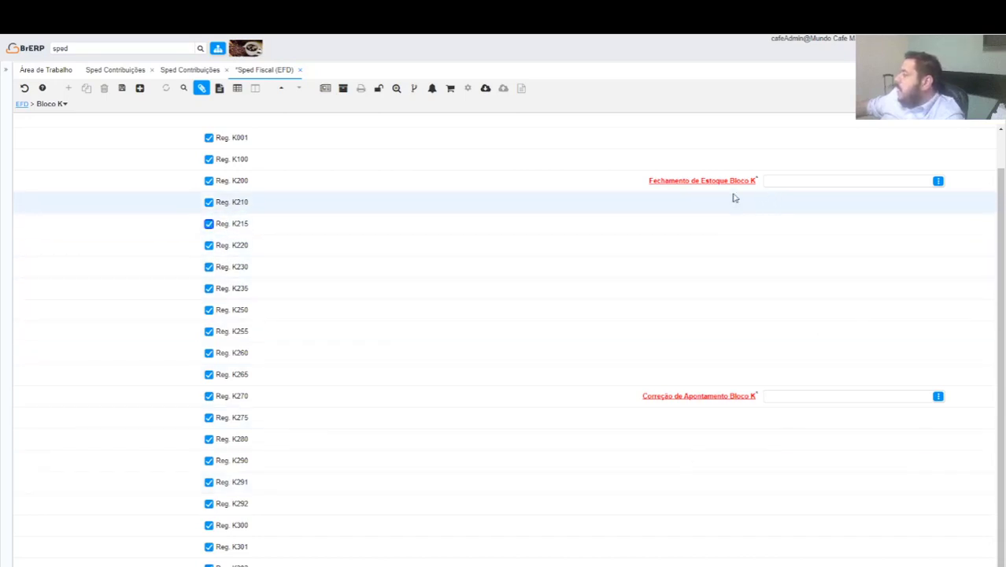
# Look up existing Fechamento de Estoque Bloco K records, and create and save one with closing date 30/10/2019.
pyautogui.click(709, 182)
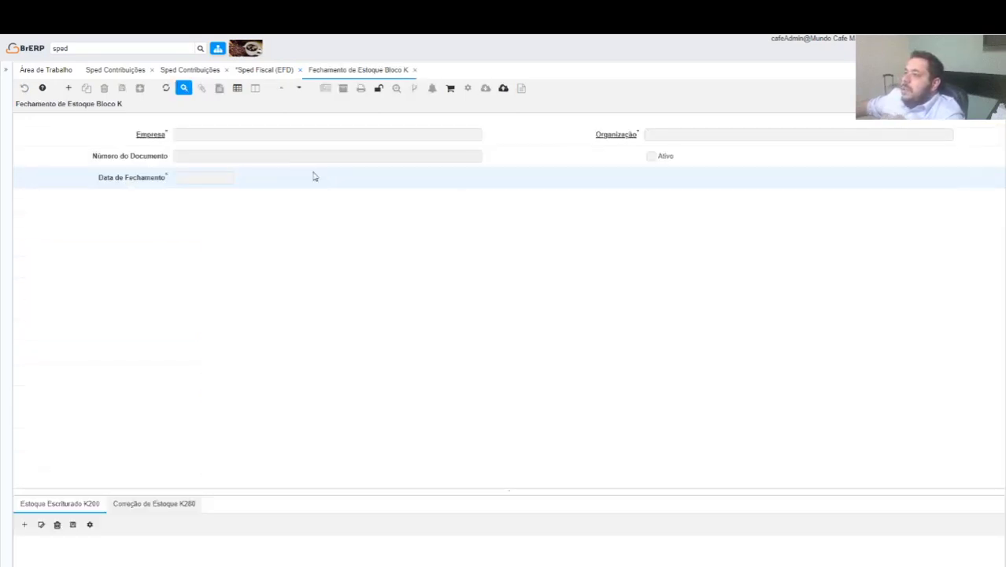
pyautogui.click(182, 88)
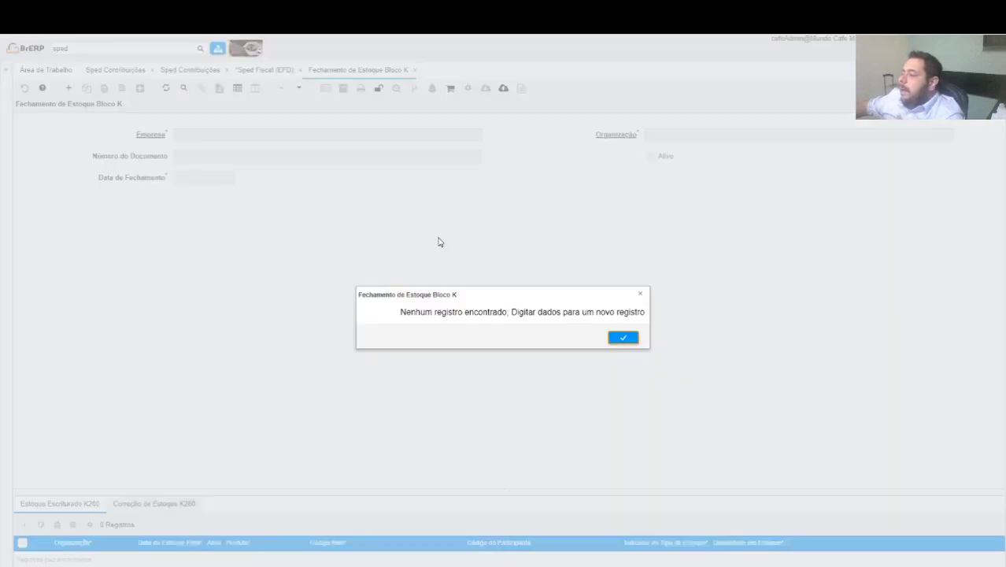
pyautogui.click(626, 337)
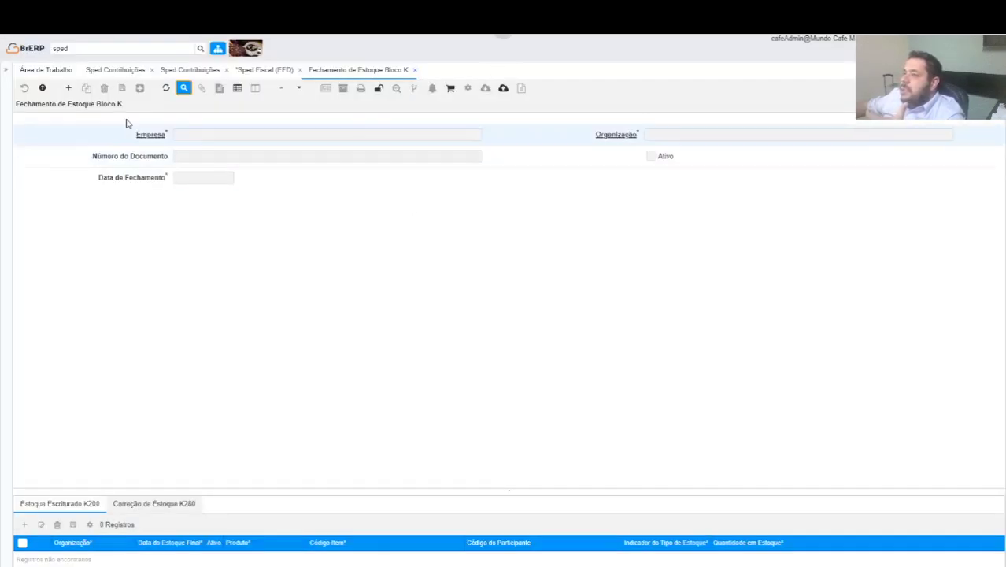
pyautogui.click(69, 88)
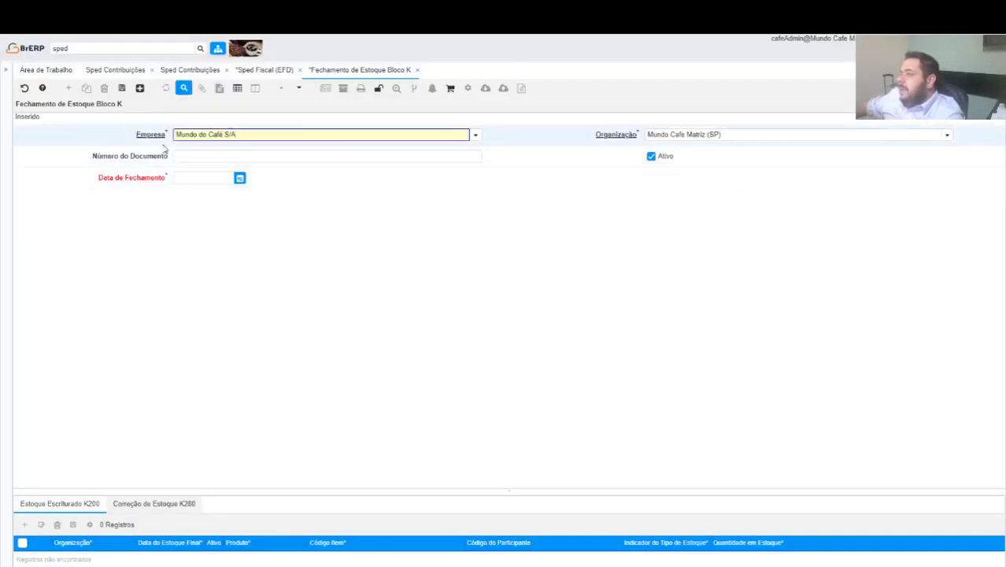
pyautogui.click(189, 179)
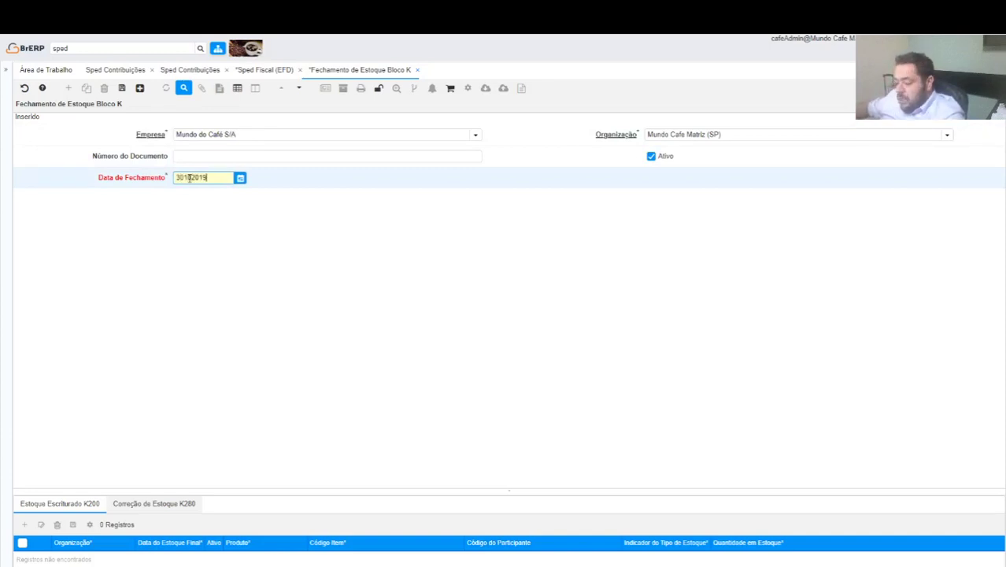
pyautogui.write('30102019')
pyautogui.press('Tab')
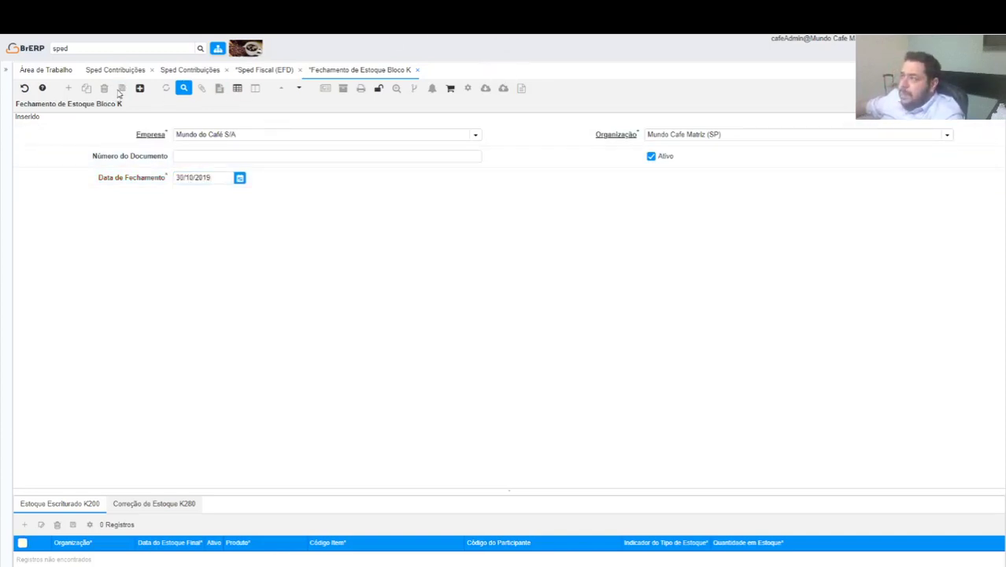
pyautogui.click(121, 88)
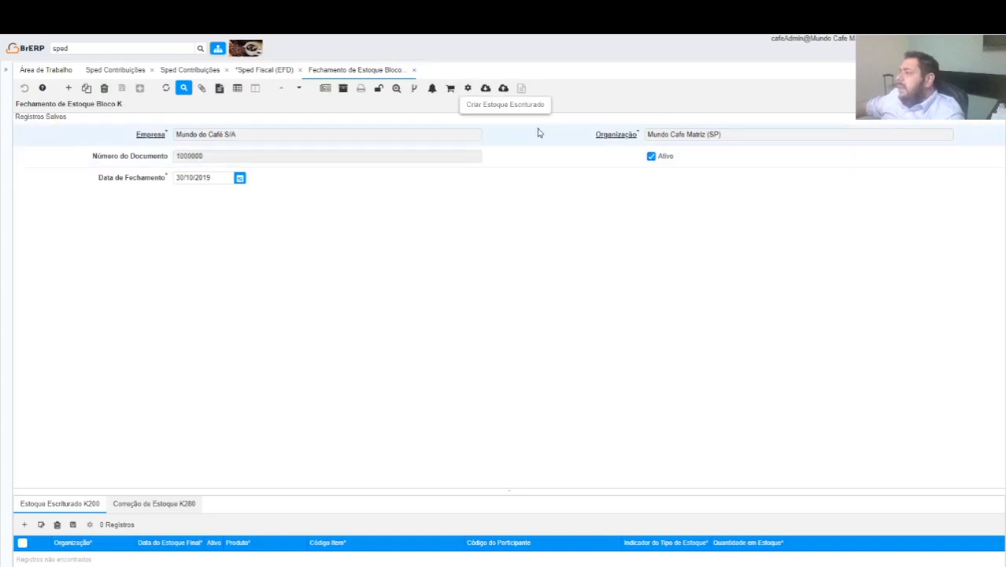
# Run Criar Estoque Escriturado for the stock closing with Tipo set to Armazém, and close the stock closing window.
pyautogui.click(510, 105)
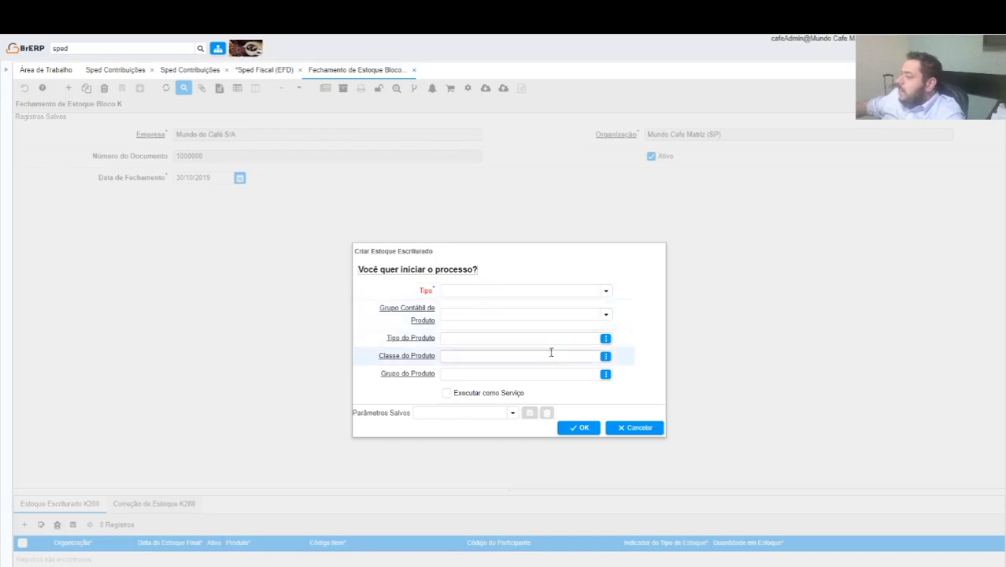
pyautogui.click(606, 291)
pyautogui.click(465, 303)
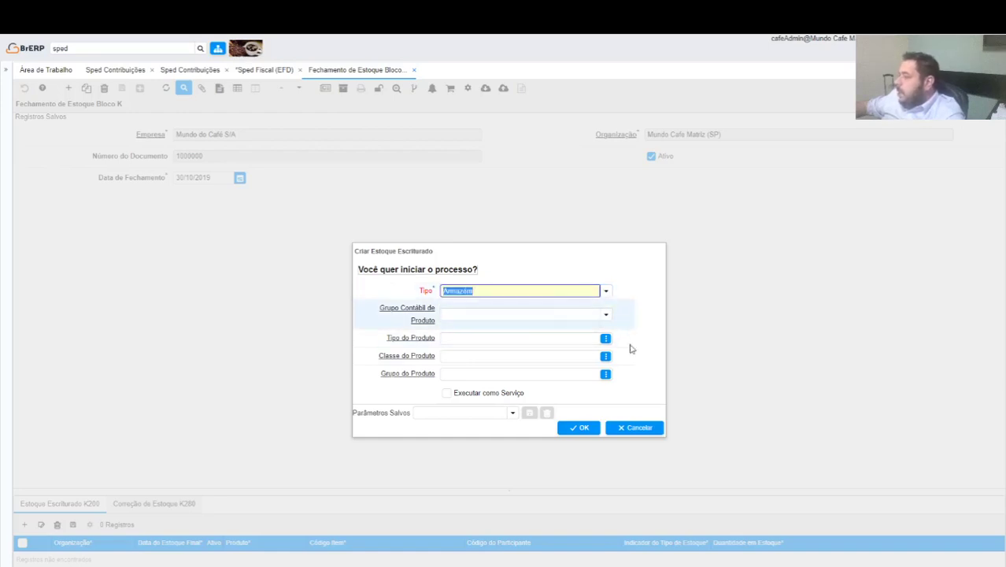
pyautogui.click(570, 429)
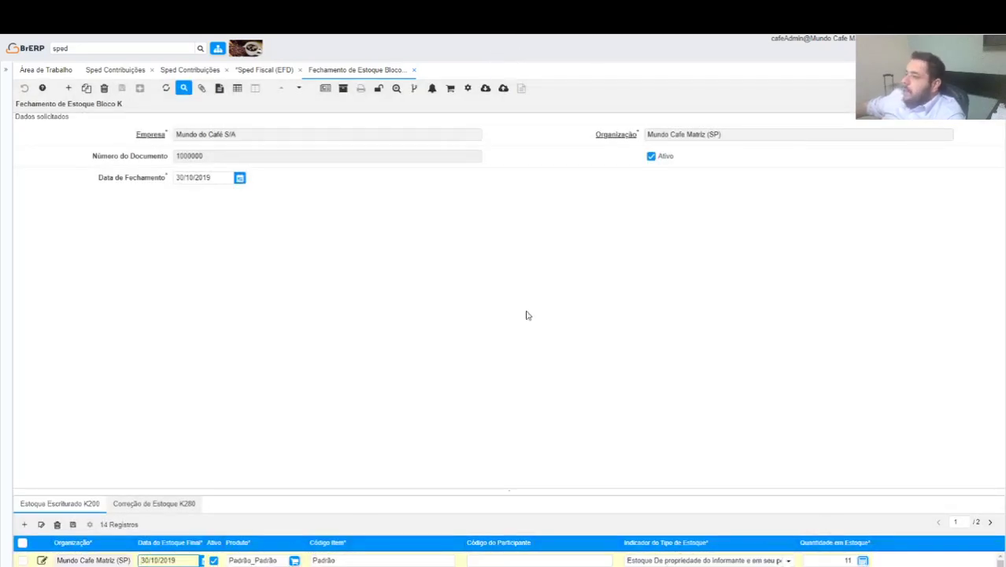
pyautogui.click(413, 70)
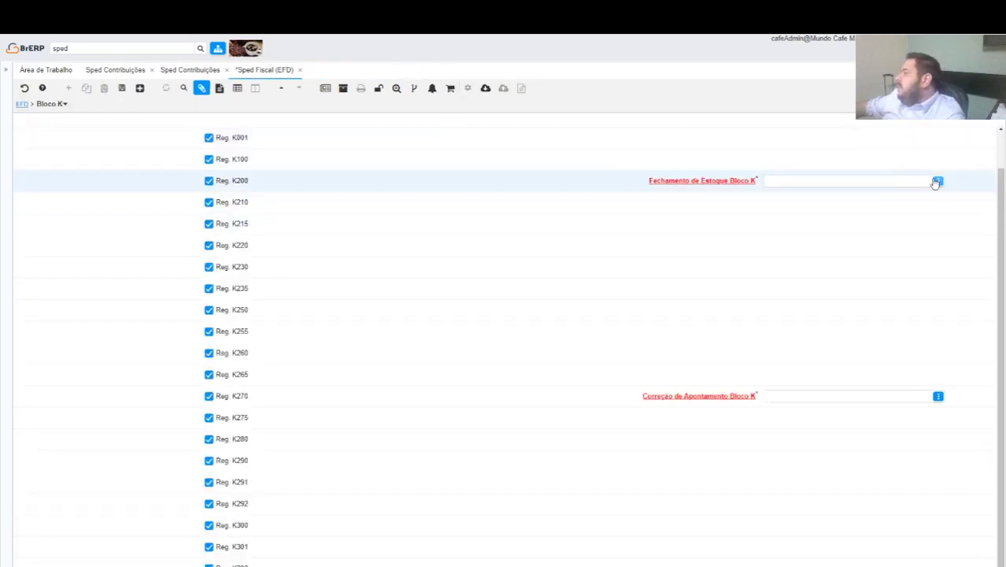
# Assign the stock closing dated 30/10/2019 to Reg. K200, and return to the EFD record discarding the Bloco K edits.
pyautogui.click(936, 182)
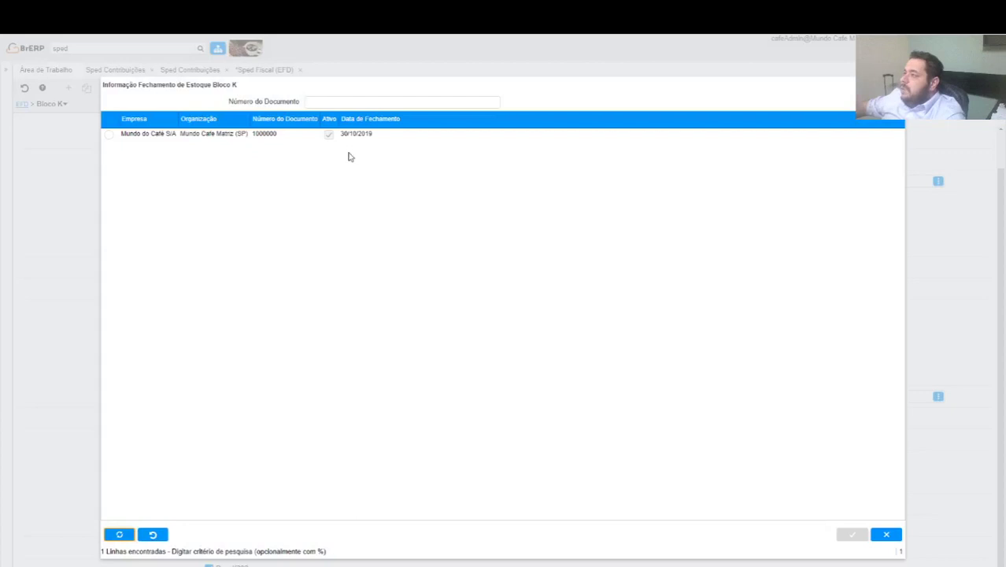
pyautogui.click(348, 136)
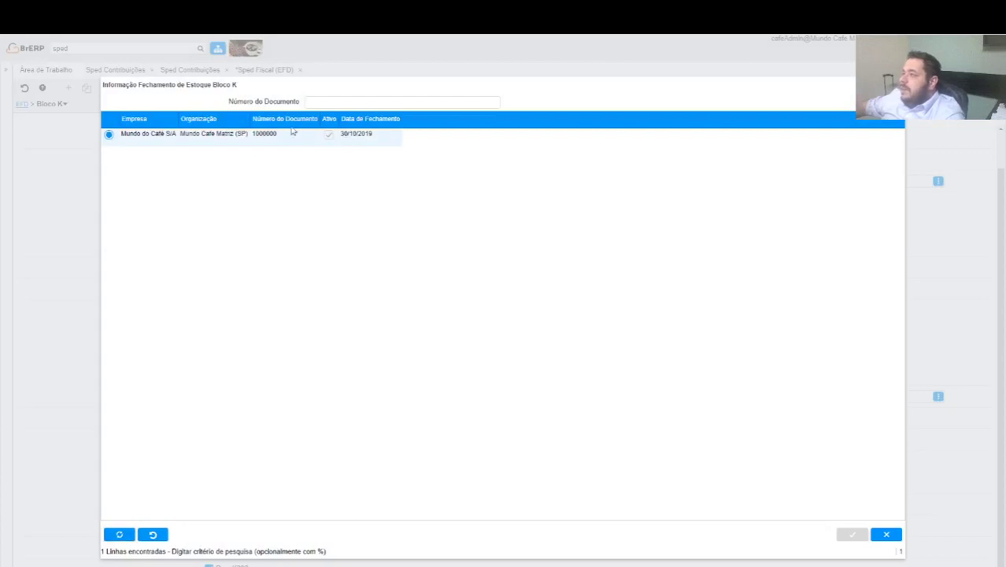
pyautogui.click(853, 534)
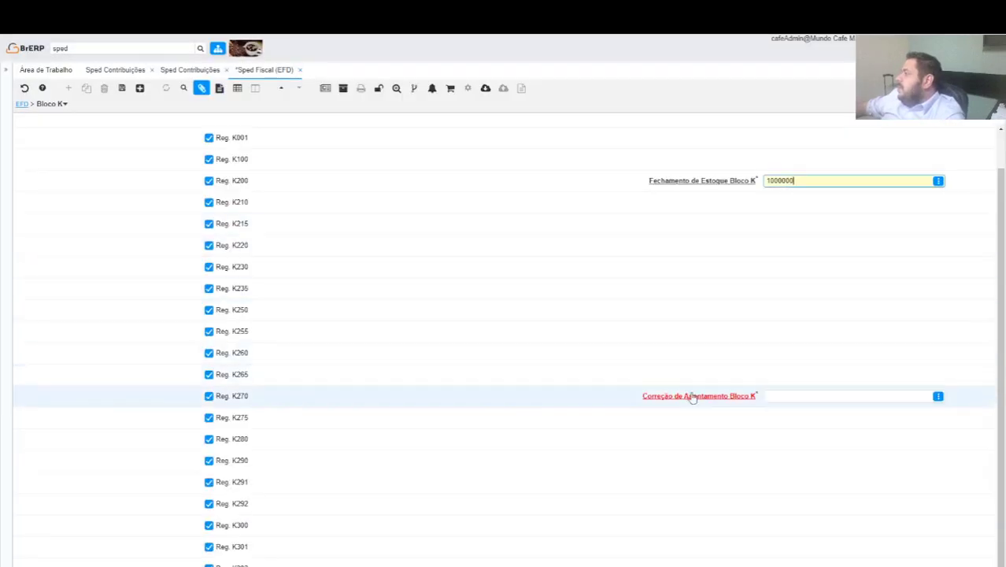
pyautogui.scroll(1, 119, 293)
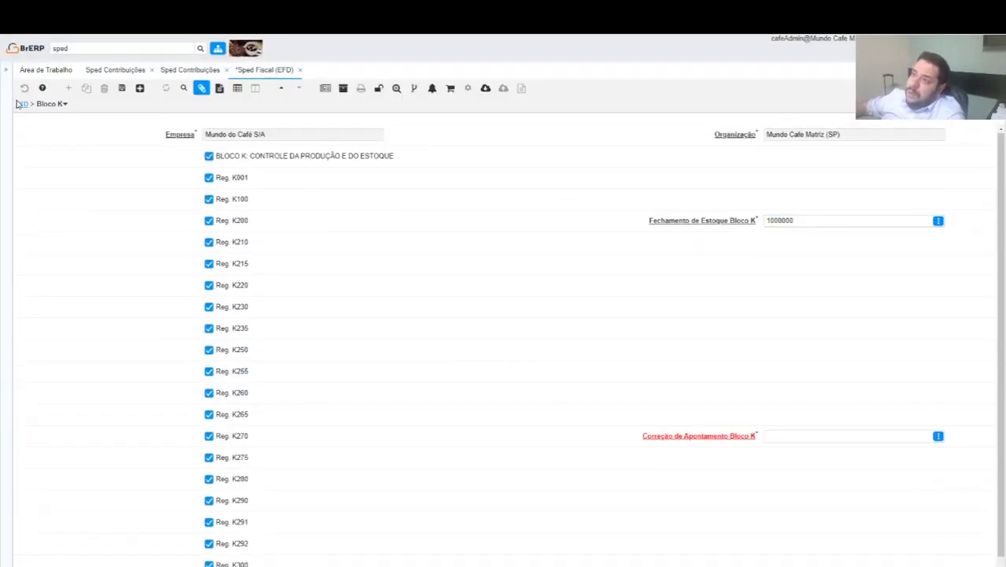
pyautogui.click(21, 104)
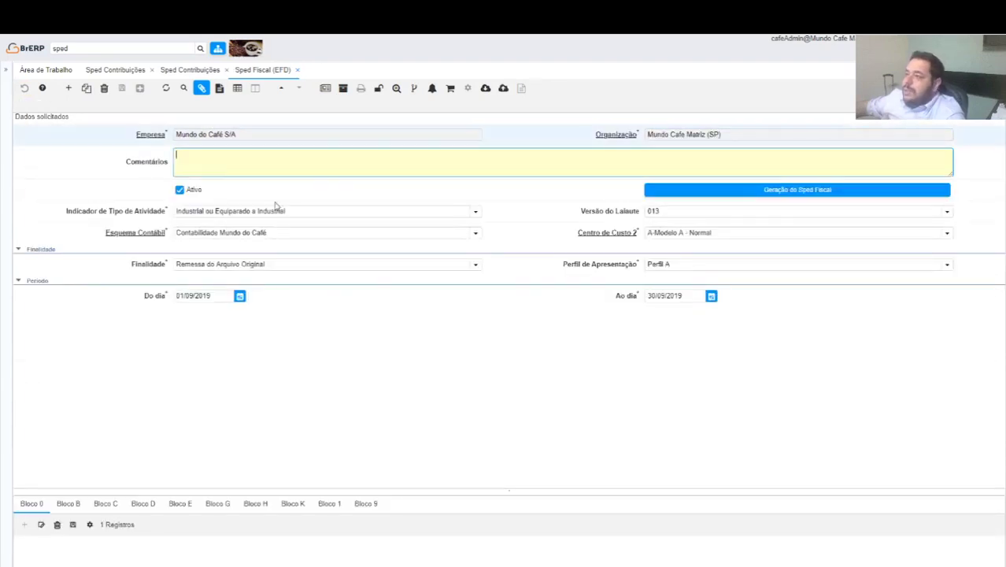
# Examine which registers are enabled in the Bloco 1 details and return to the EFD record.
pyautogui.click(330, 506)
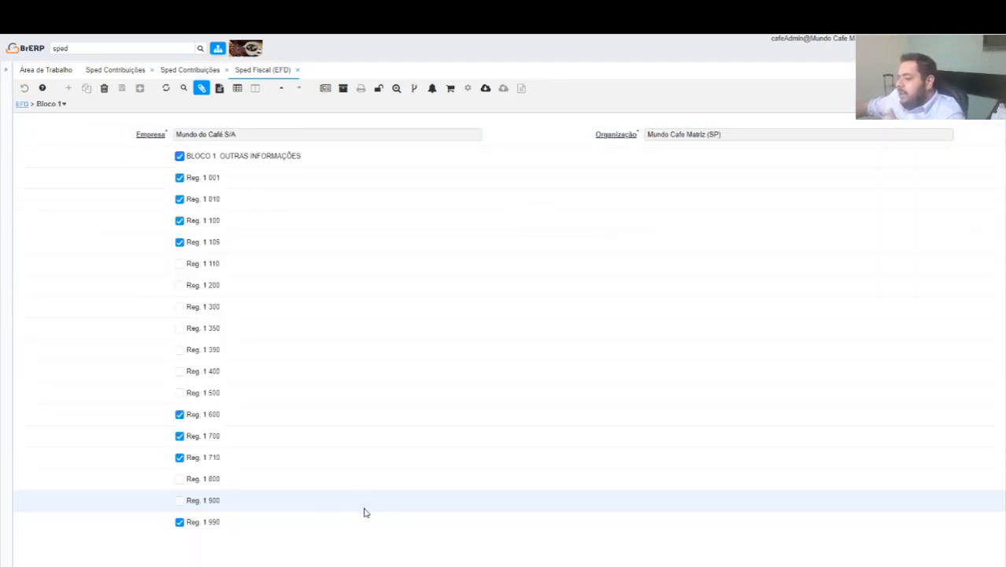
pyautogui.click(19, 105)
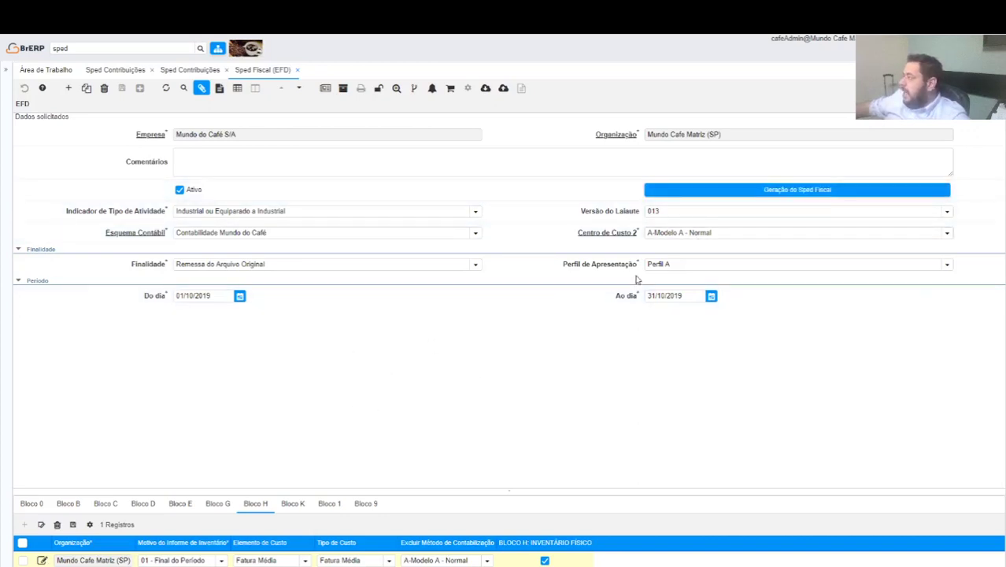
# Open the October 2019 record's Bloco H details and examine the Motivo do Informe de Inventário options without changing the selection.
pyautogui.click(260, 504)
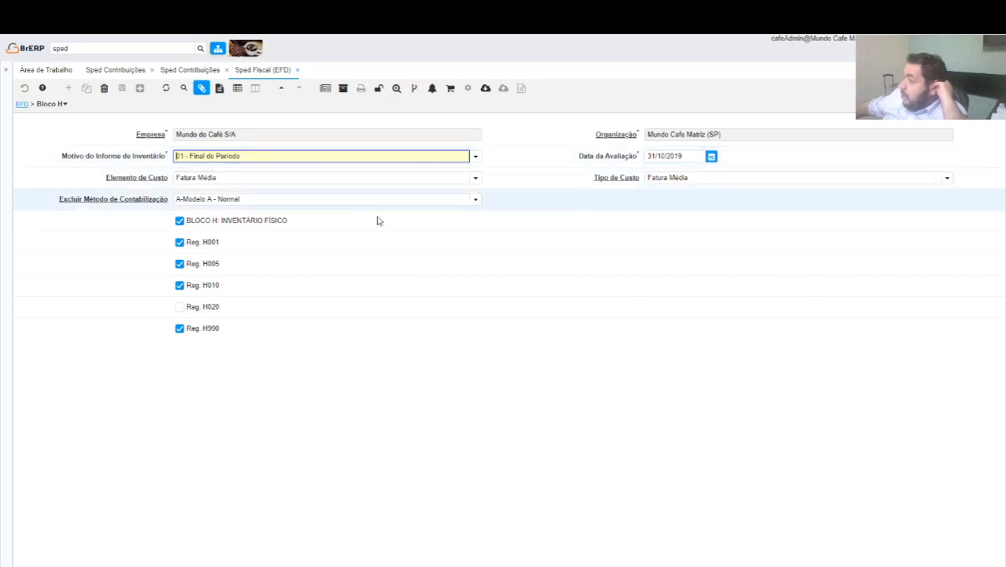
pyautogui.click(474, 156)
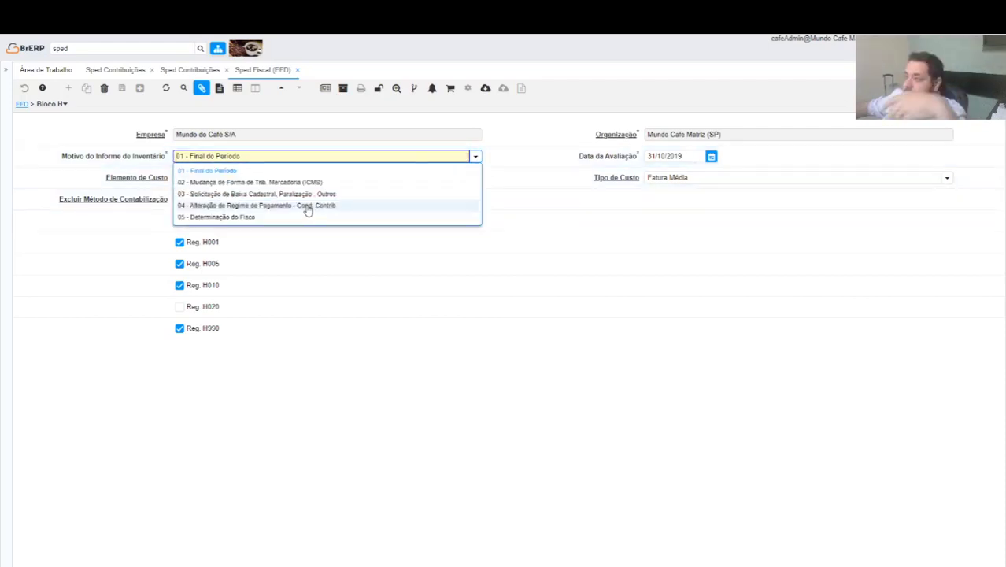
pyautogui.click(524, 170)
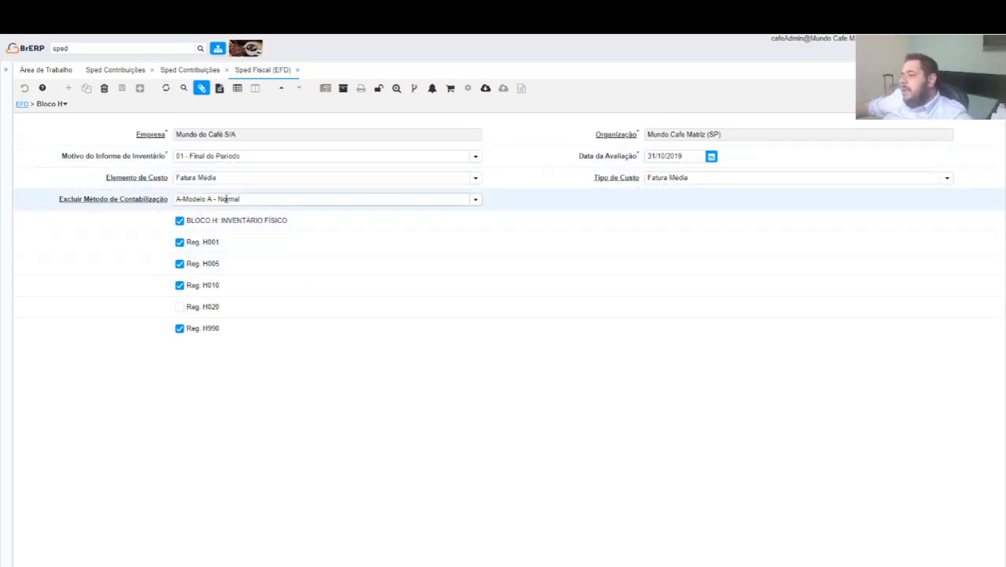
# Clear the Excluir Método de Contabilização value in the Bloco H details and save the record.
pyautogui.click(434, 198)
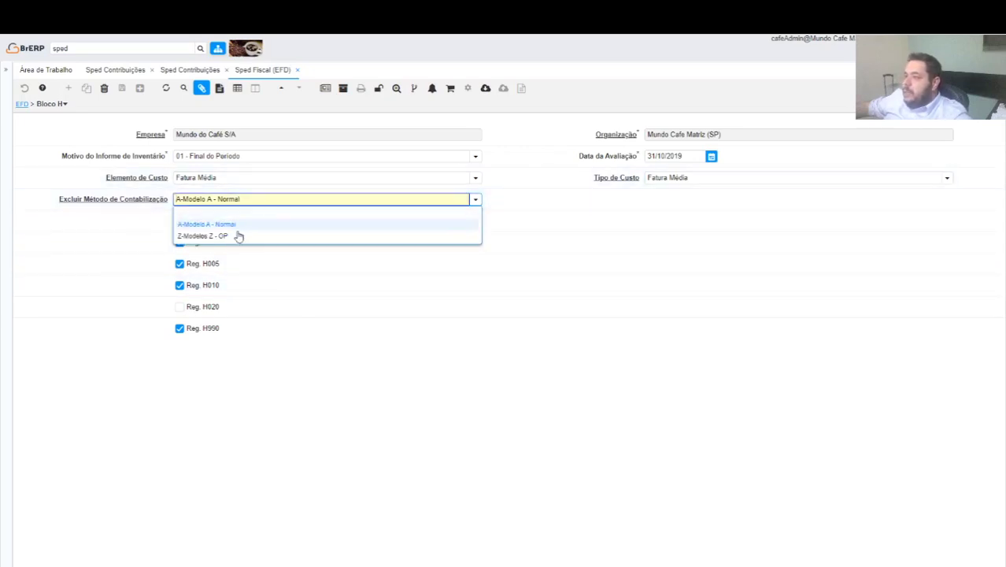
pyautogui.click(236, 231)
pyautogui.click(475, 199)
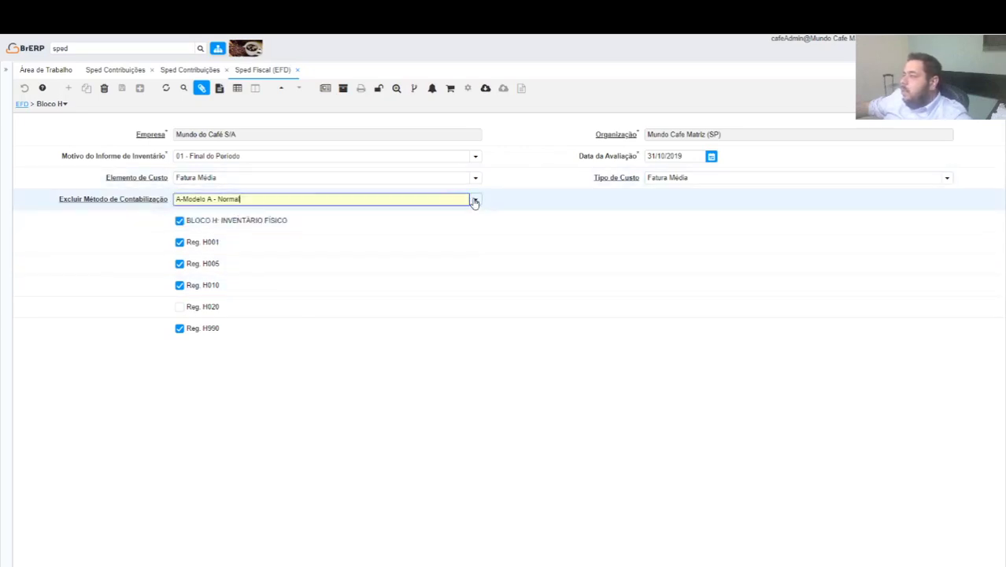
pyautogui.click(331, 214)
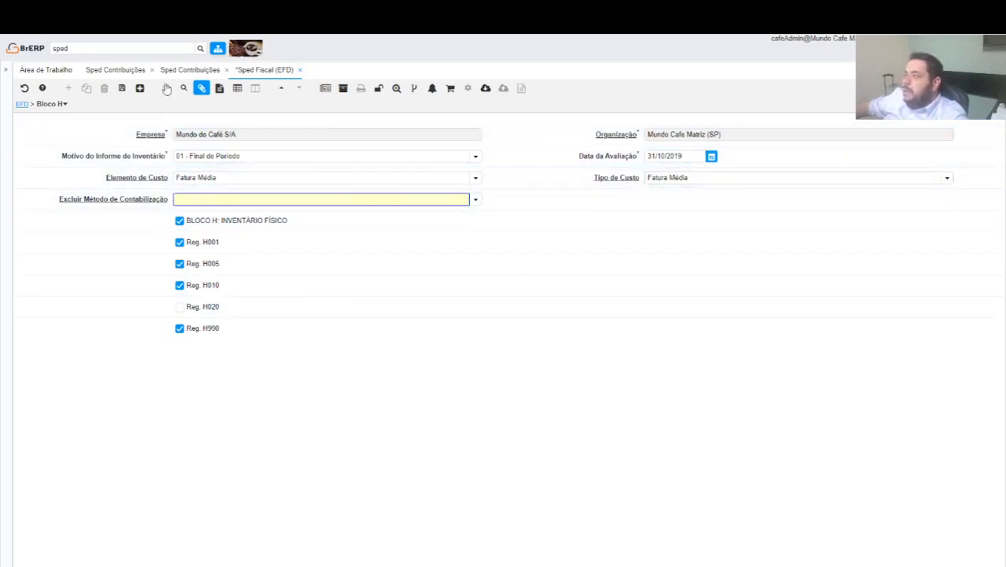
pyautogui.click(122, 87)
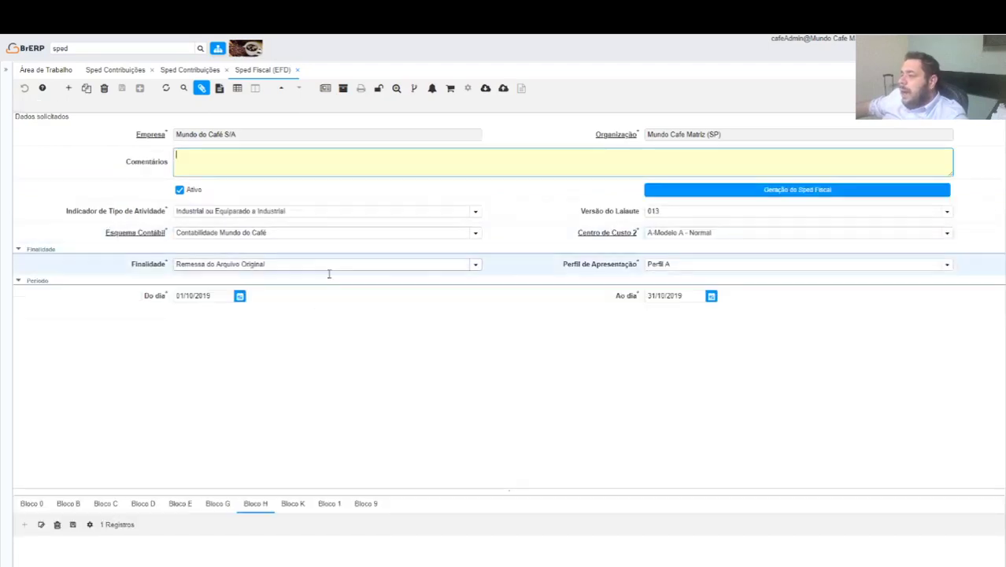
# Examine the enabled registers and Fechamento de Estoque in the Bloco K details, and open the EFD record's attachments.
pyautogui.click(294, 504)
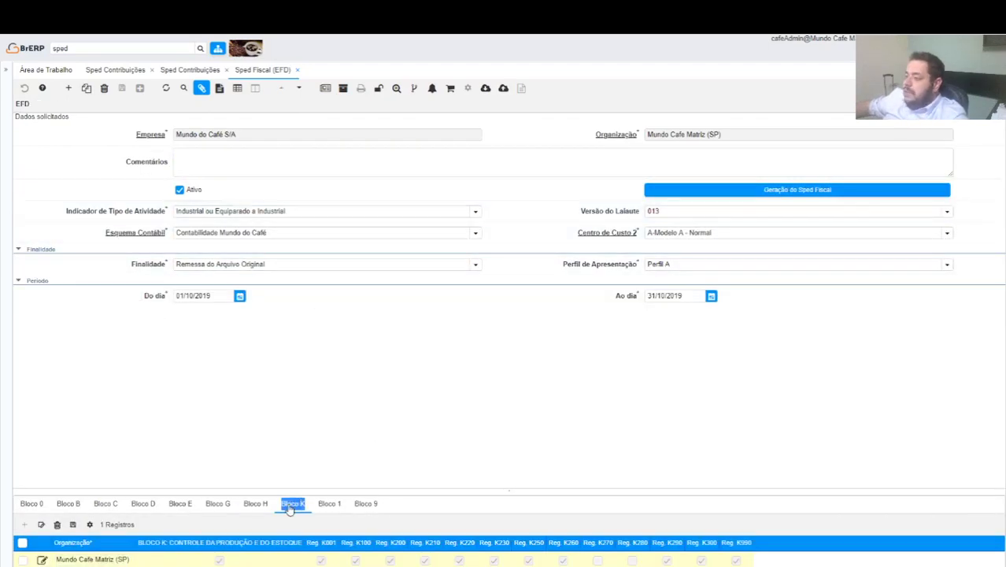
pyautogui.click(292, 505)
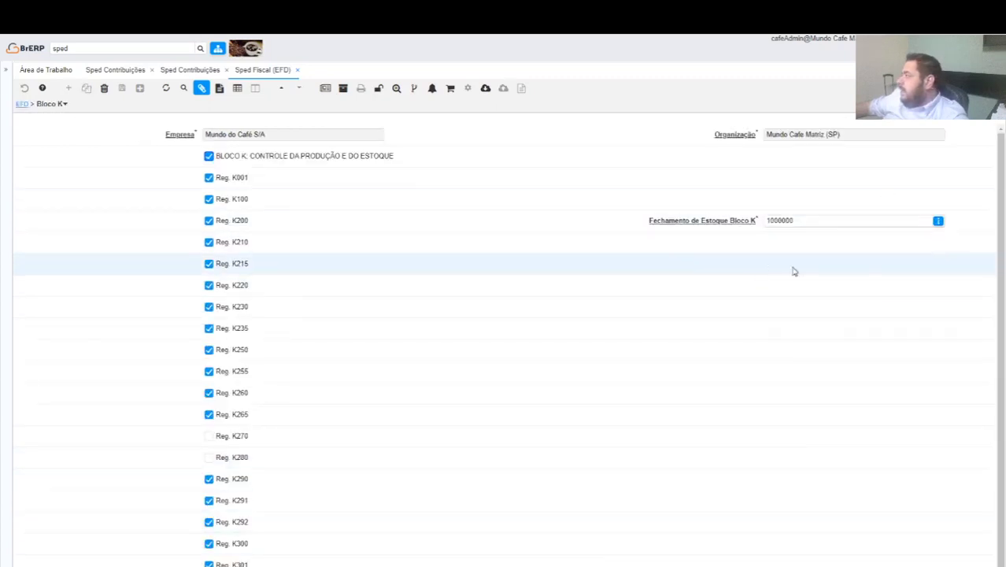
pyautogui.scroll(-1, 487, 296)
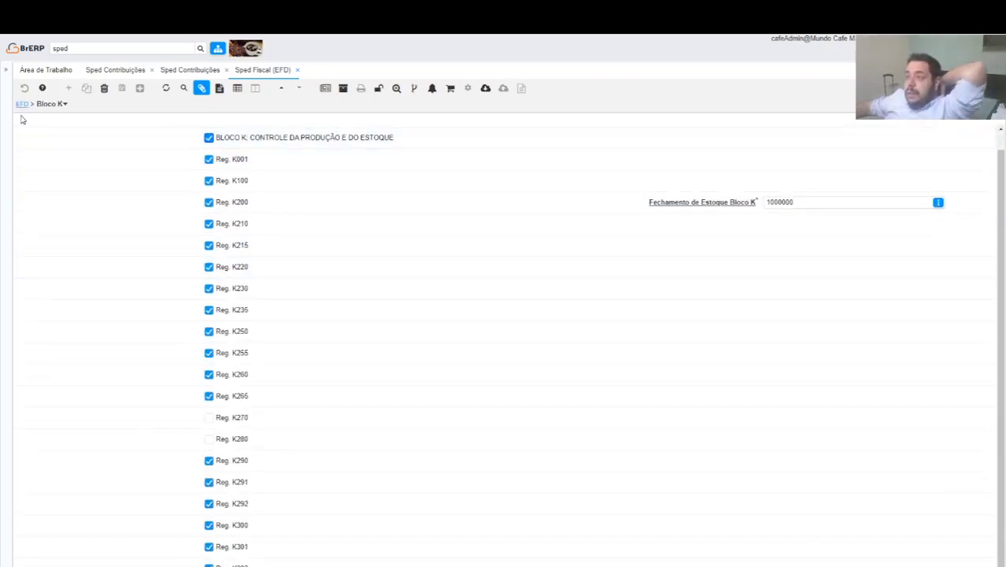
pyautogui.click(389, 137)
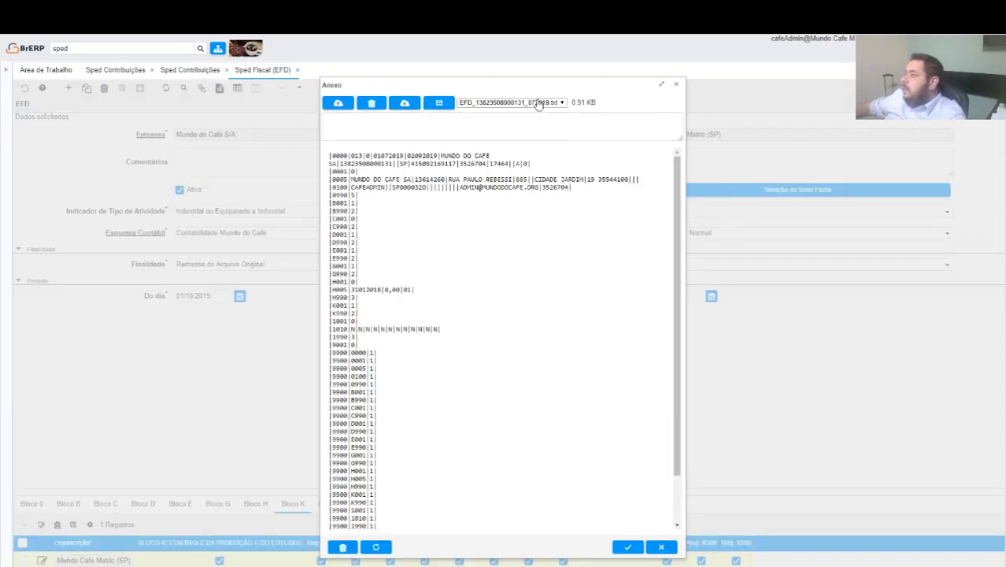
# Delete the October 2019 EFD text file from the record's attachments and confirm the attachment changes.
pyautogui.click(539, 104)
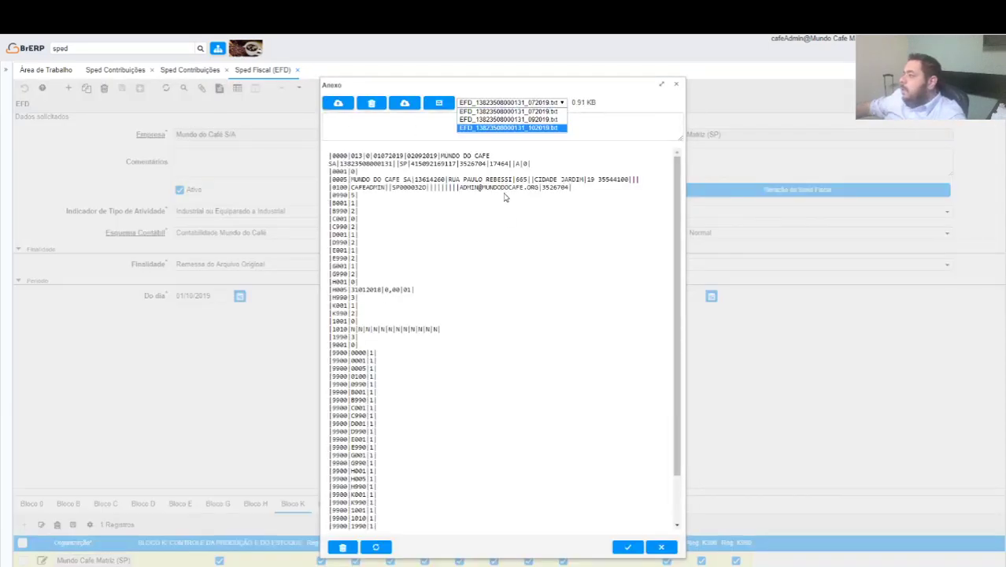
pyautogui.click(512, 128)
pyautogui.click(372, 103)
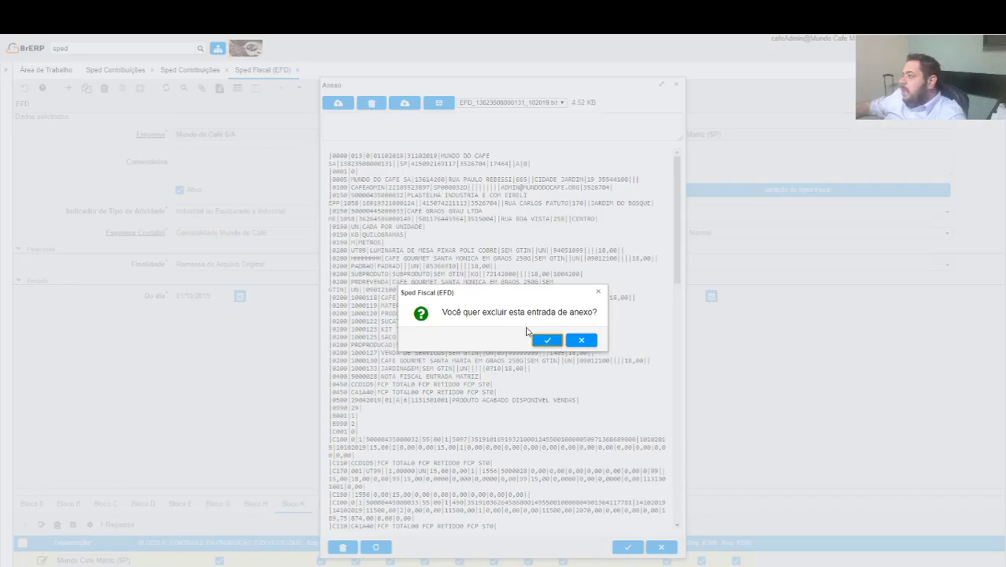
pyautogui.click(547, 340)
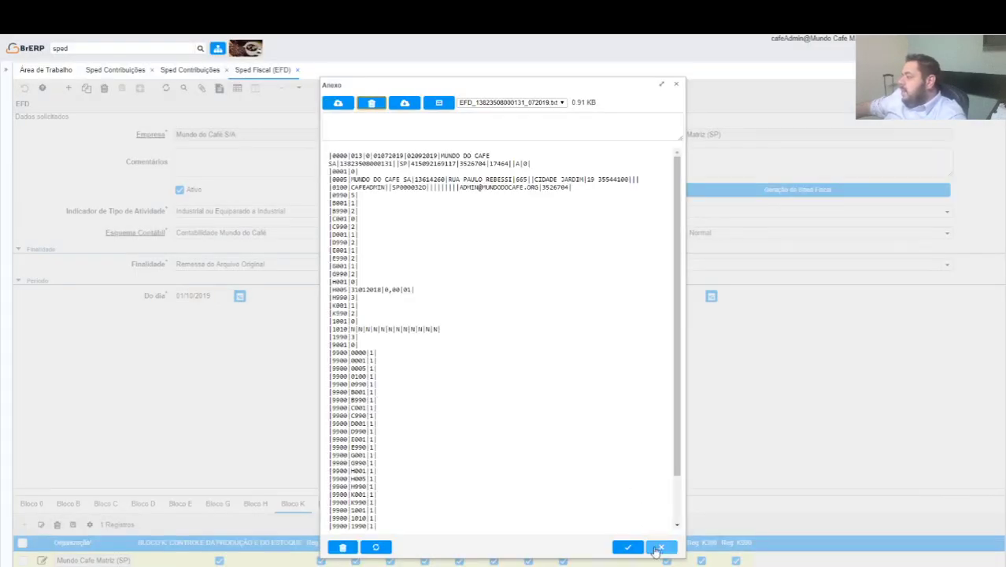
pyautogui.click(628, 546)
# Run Geração do Sped Fiscal without Executar como Serviço, and open the October 2019 text file in the maximized attachment viewer.
pyautogui.click(715, 193)
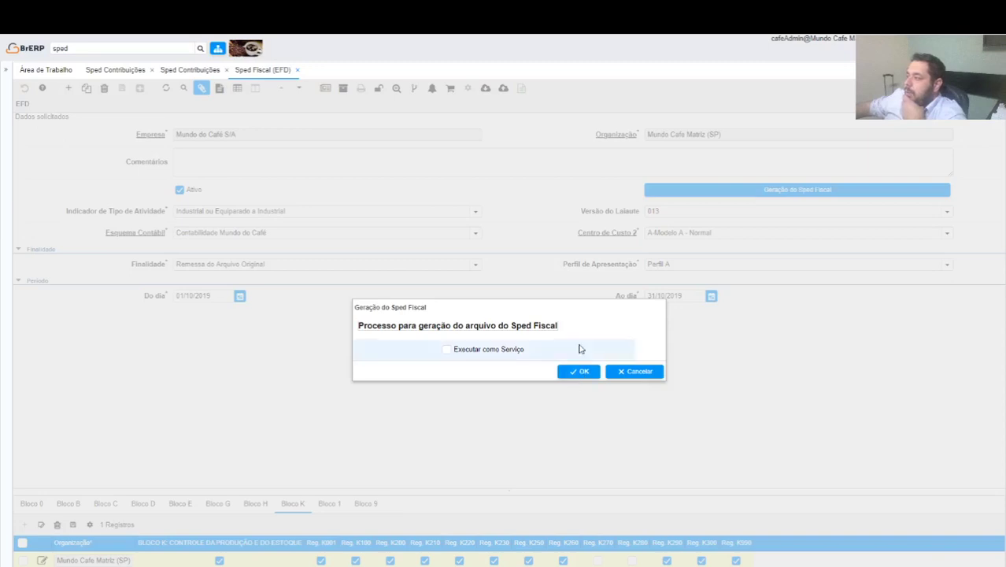
pyautogui.click(580, 371)
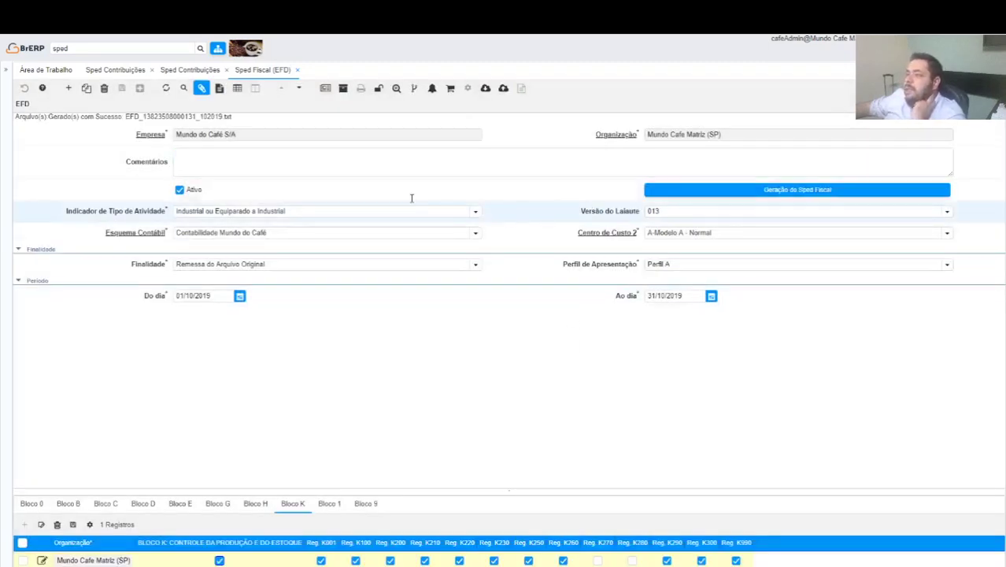
pyautogui.click(202, 87)
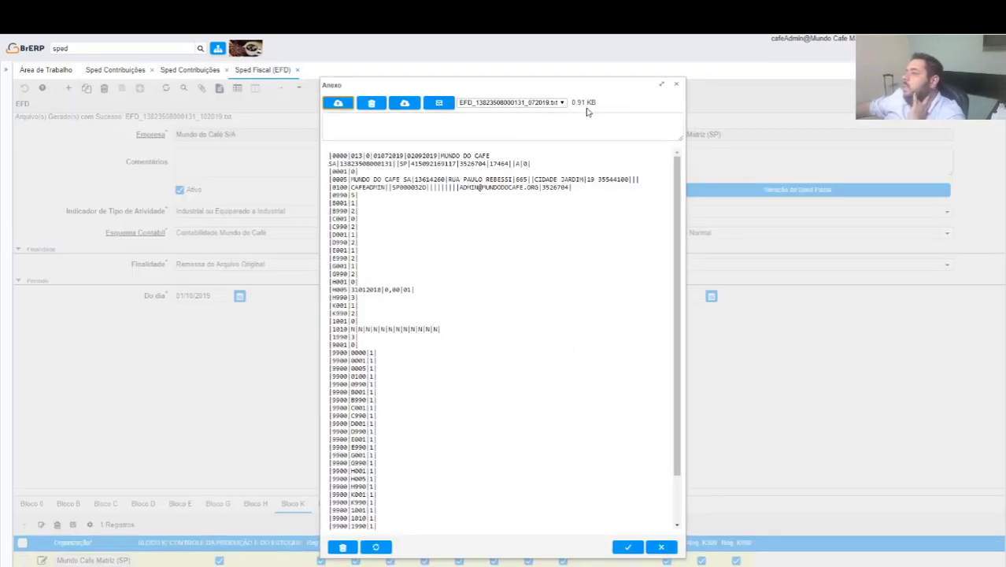
pyautogui.click(512, 102)
pyautogui.click(495, 123)
pyautogui.click(512, 102)
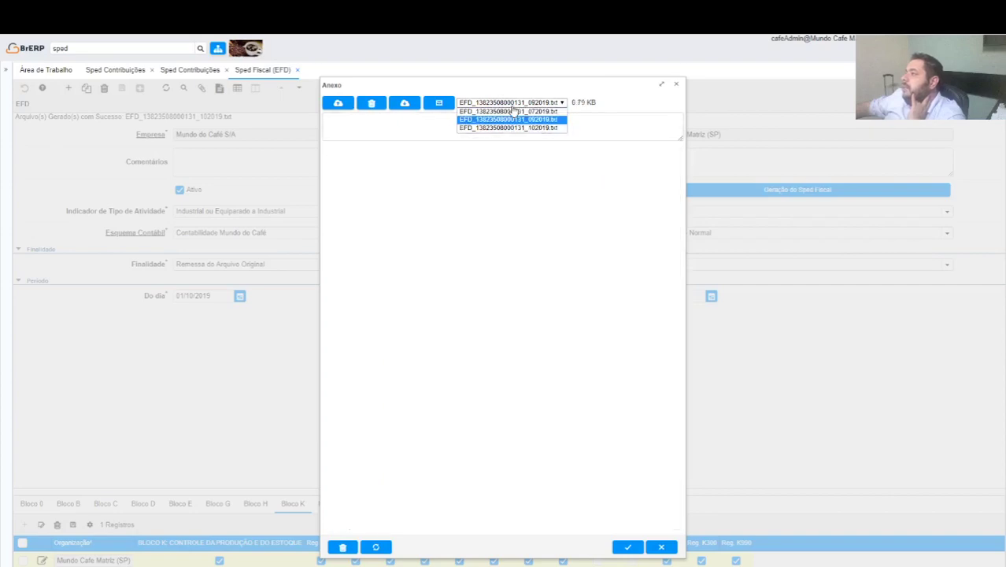
pyautogui.click(504, 127)
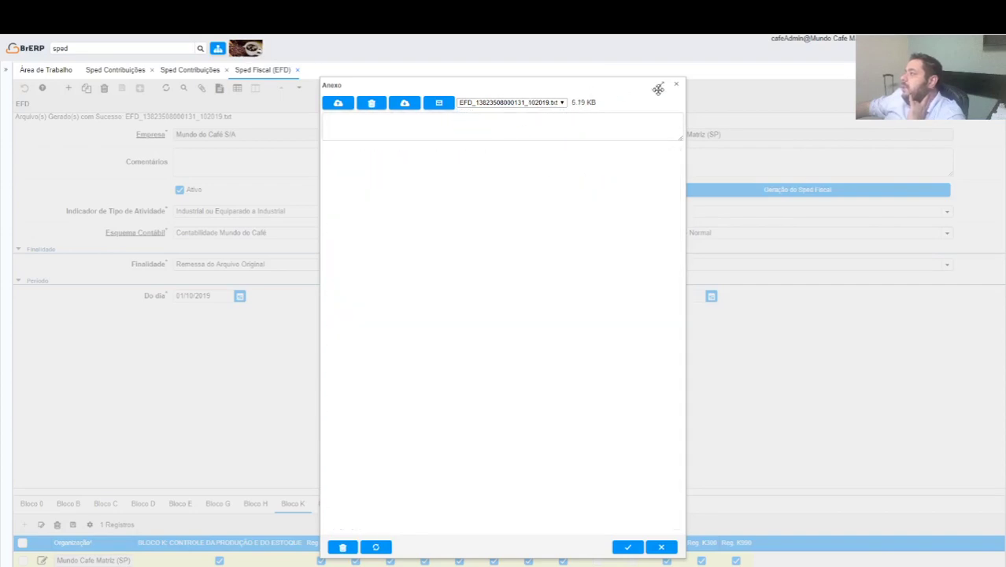
pyautogui.click(662, 87)
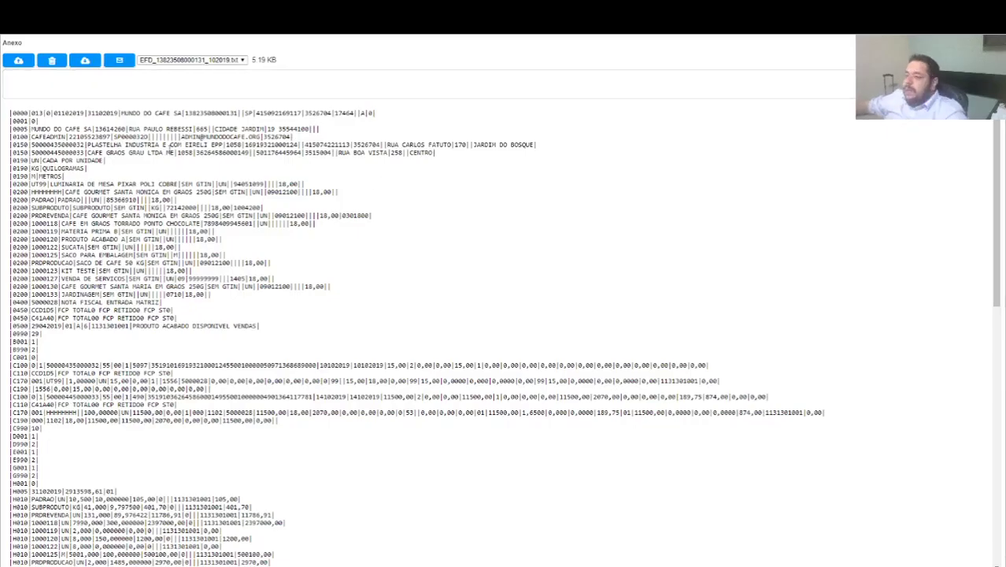
# Examine the generated October 2019 file's registers, including the H010, K200 and 9900 lines, and close the attachment viewer.
pyautogui.scroll(-5, 104, 202)
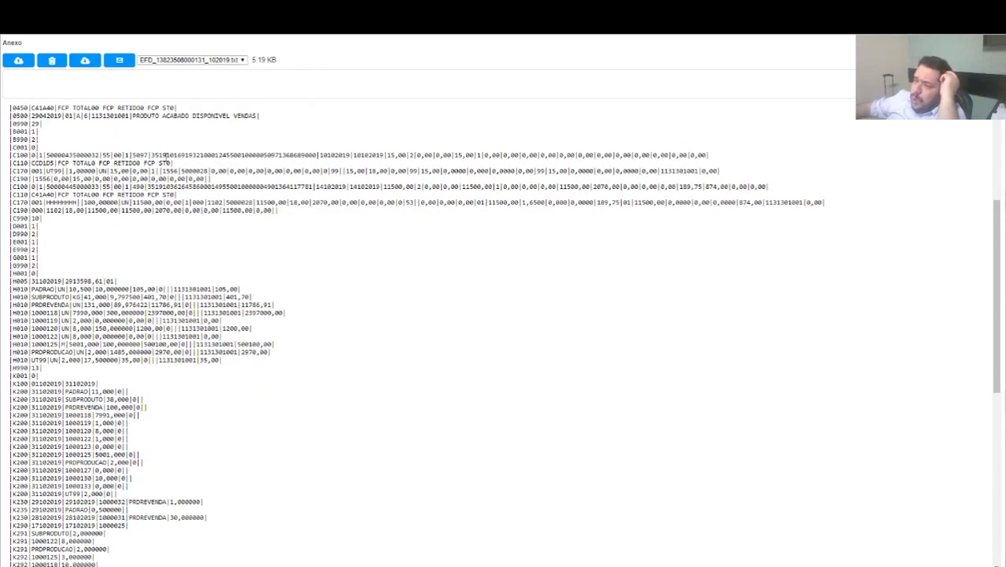
pyautogui.scroll(-1, 166, 155)
pyautogui.scroll(2, 157, 171)
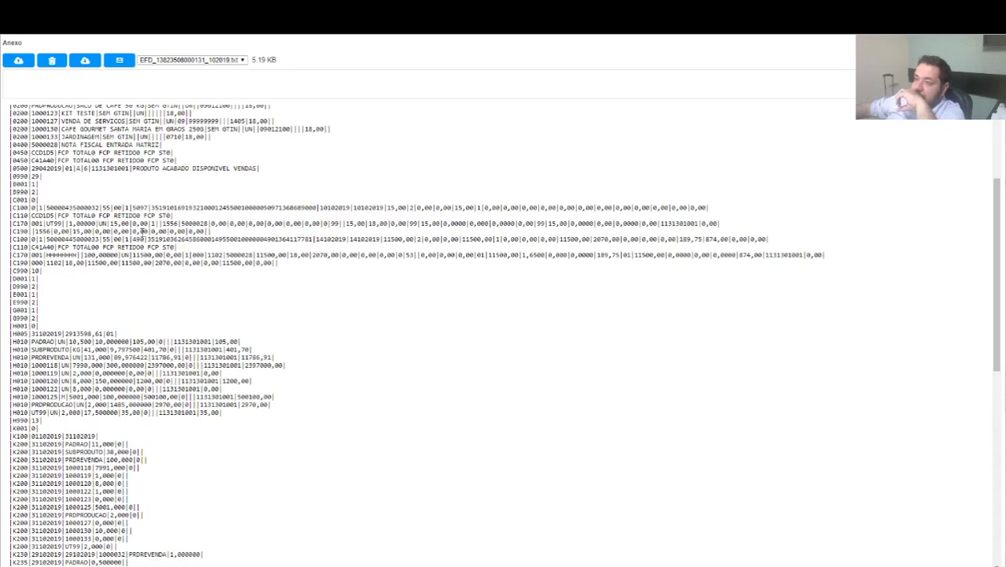
pyautogui.scroll(-5, 141, 233)
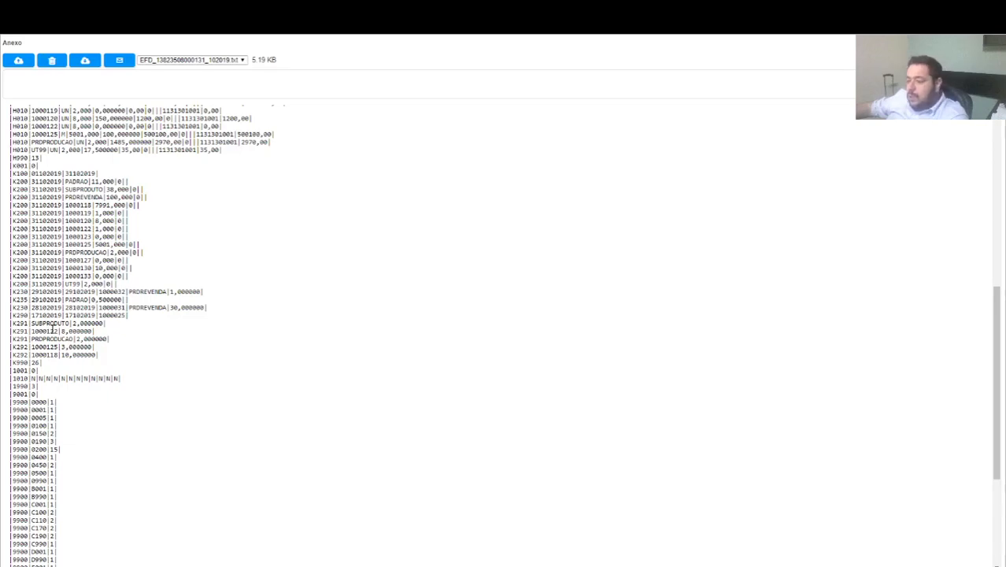
pyautogui.scroll(-1, 58, 321)
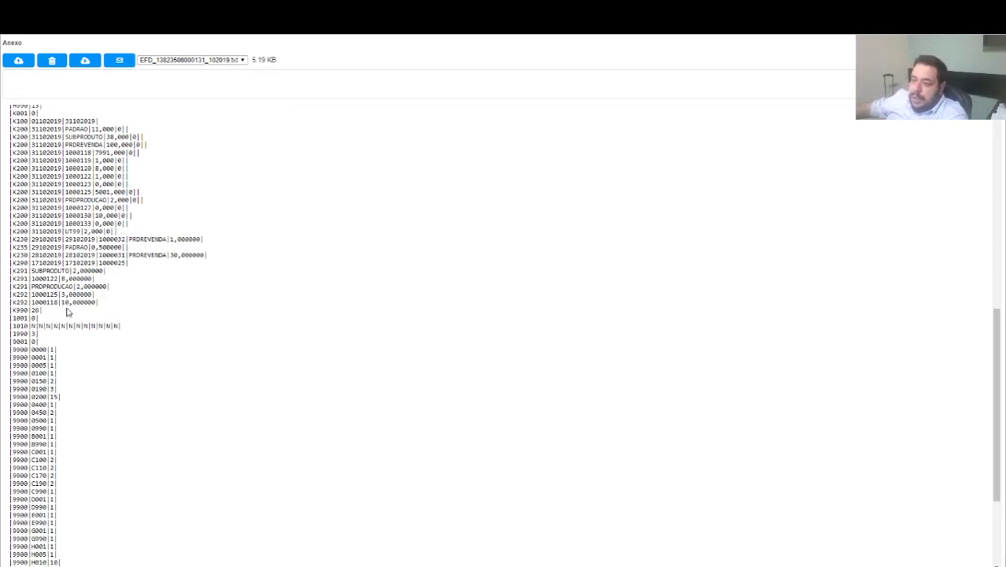
pyautogui.scroll(3, 67, 313)
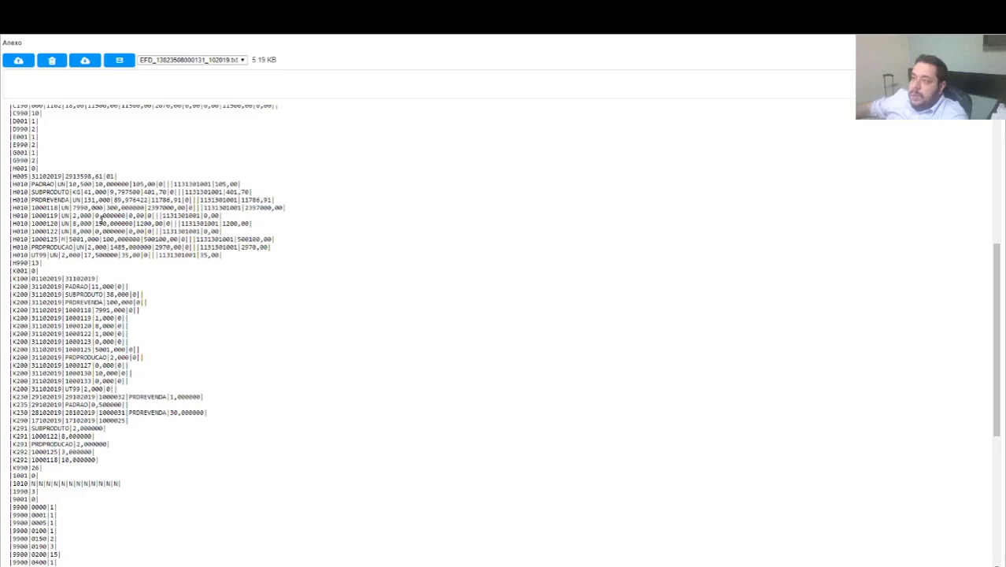
pyautogui.scroll(-6, 101, 220)
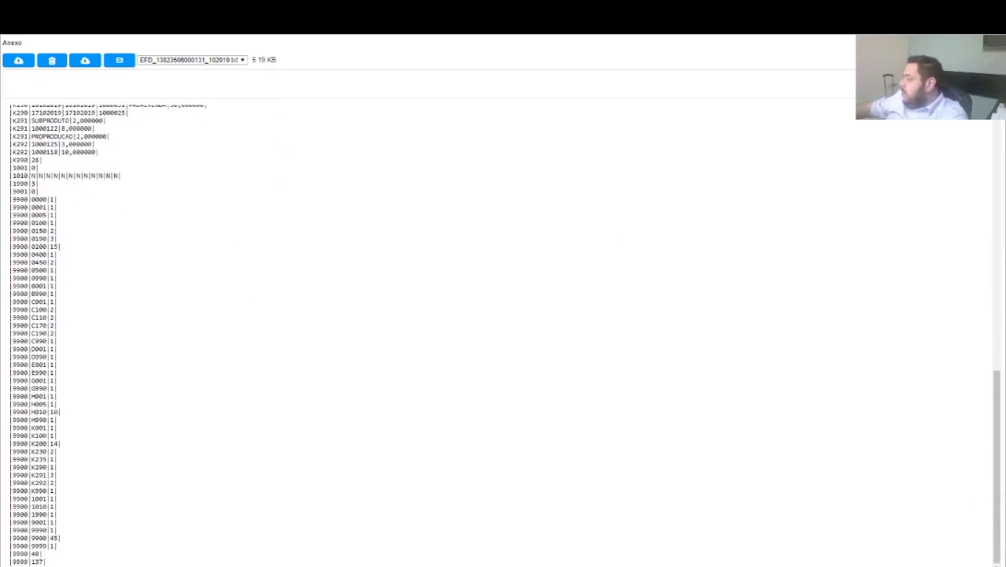
pyautogui.press('Escape')
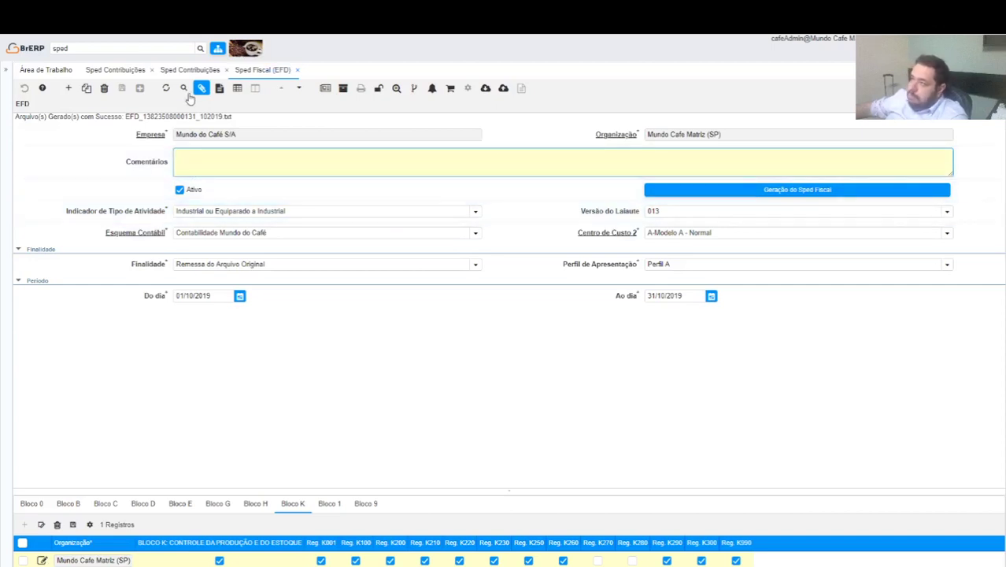
# Download the October 2019 EFD text file from the record's attachments and close the attachment window.
pyautogui.click(201, 89)
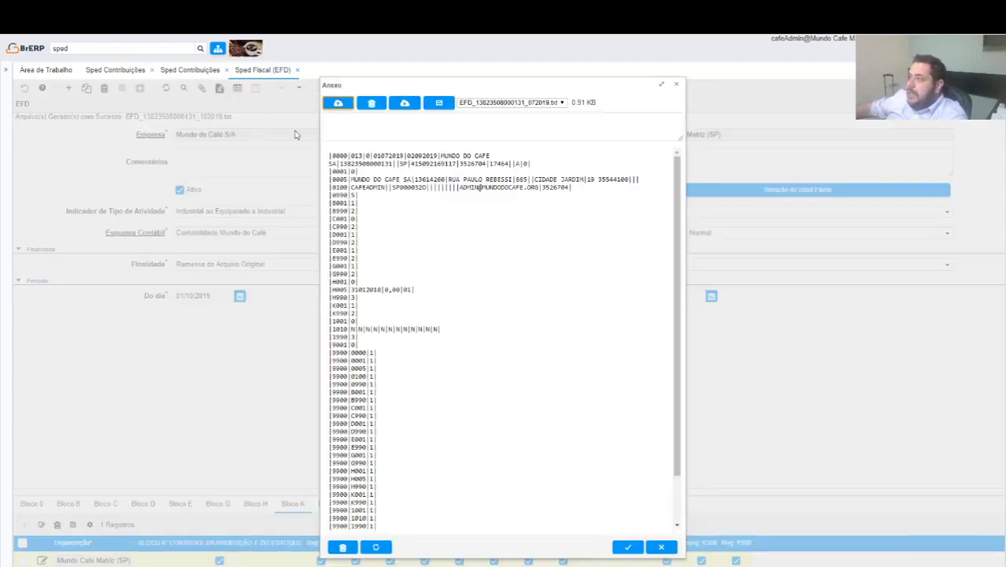
pyautogui.click(515, 103)
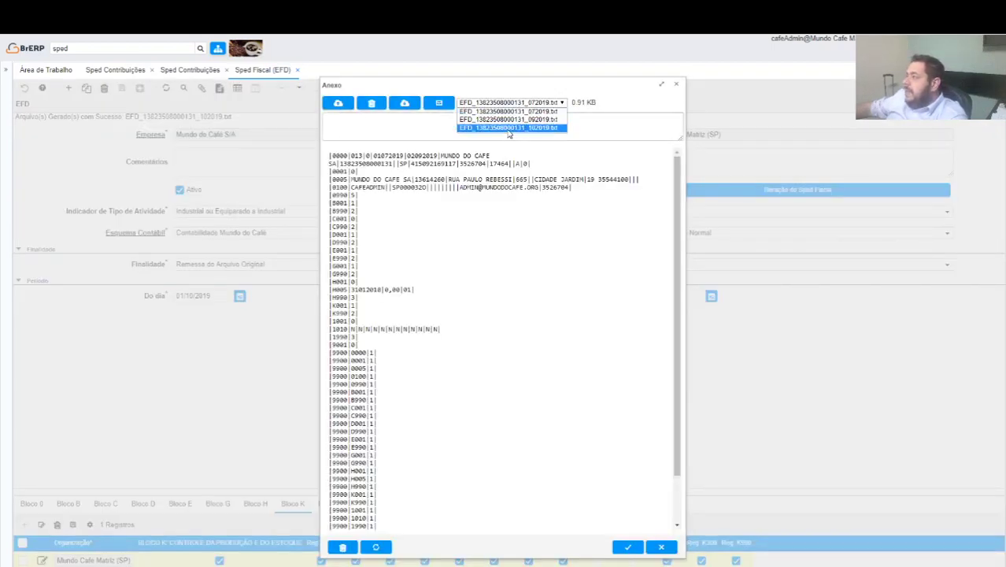
pyautogui.click(512, 127)
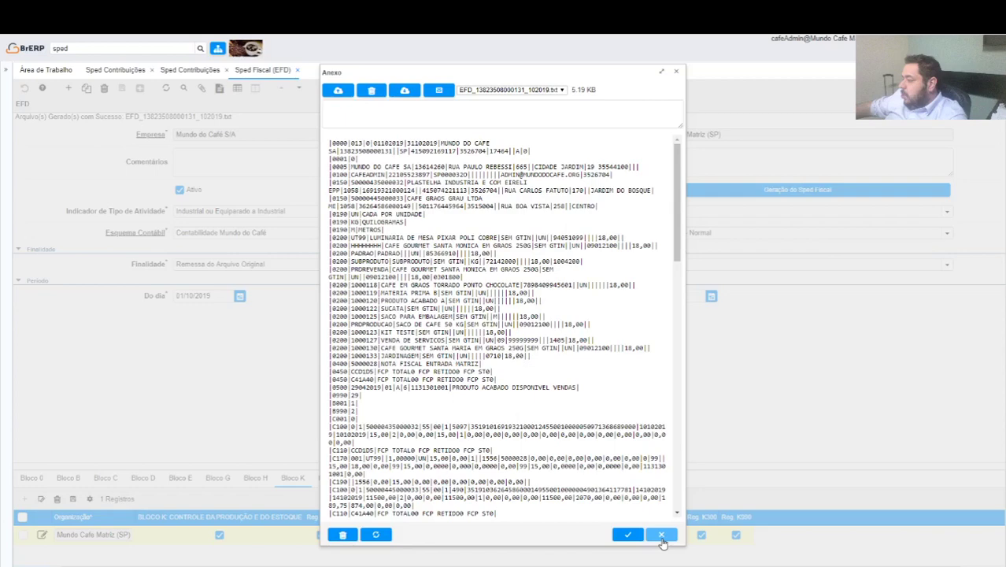
pyautogui.click(661, 536)
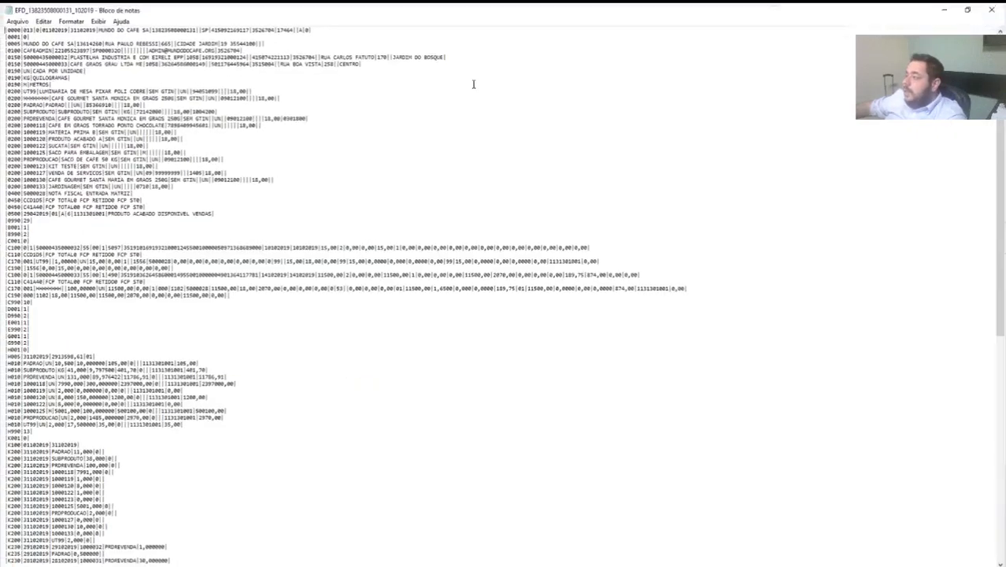
# Look through the October 2019 EFD file in Bloco de notas from start to end, and close it.
pyautogui.scroll(-15, 378, 253)
pyautogui.scroll(15, 378, 252)
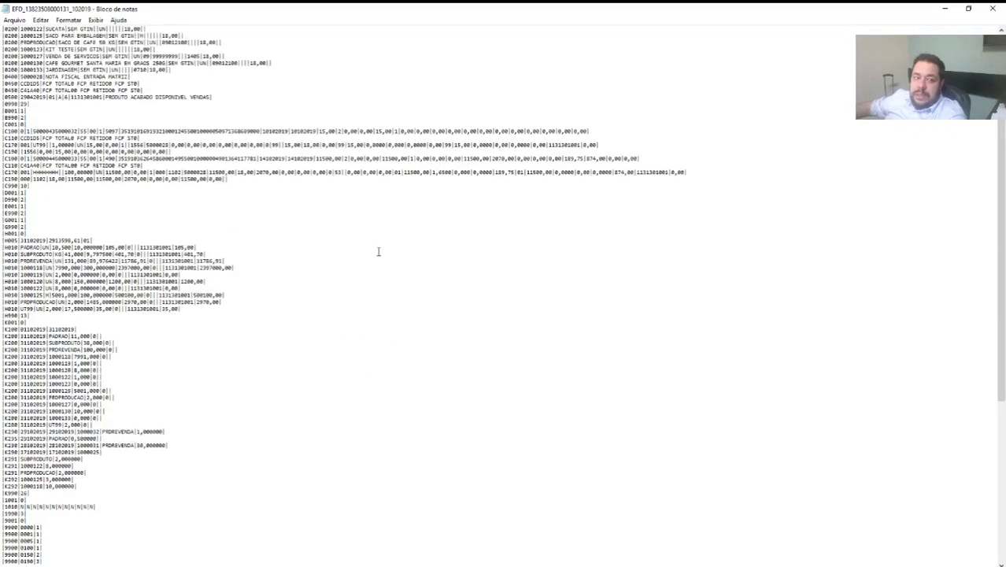
pyautogui.click(993, 8)
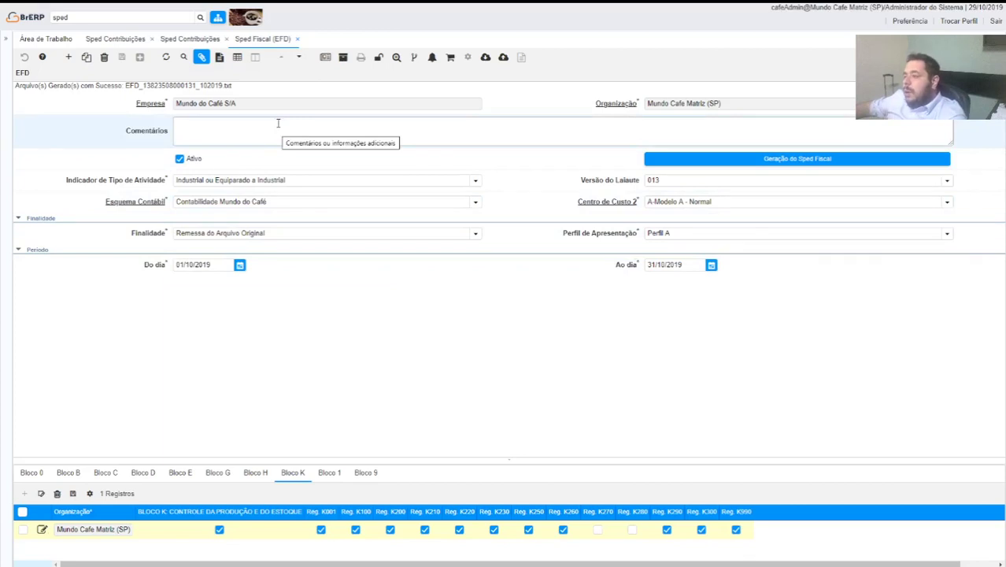
# Close the Sped Fiscal (EFD) window and, in Sped Contribuições, disable and re-enable Consolidar em um único documento.
pyautogui.click(293, 39)
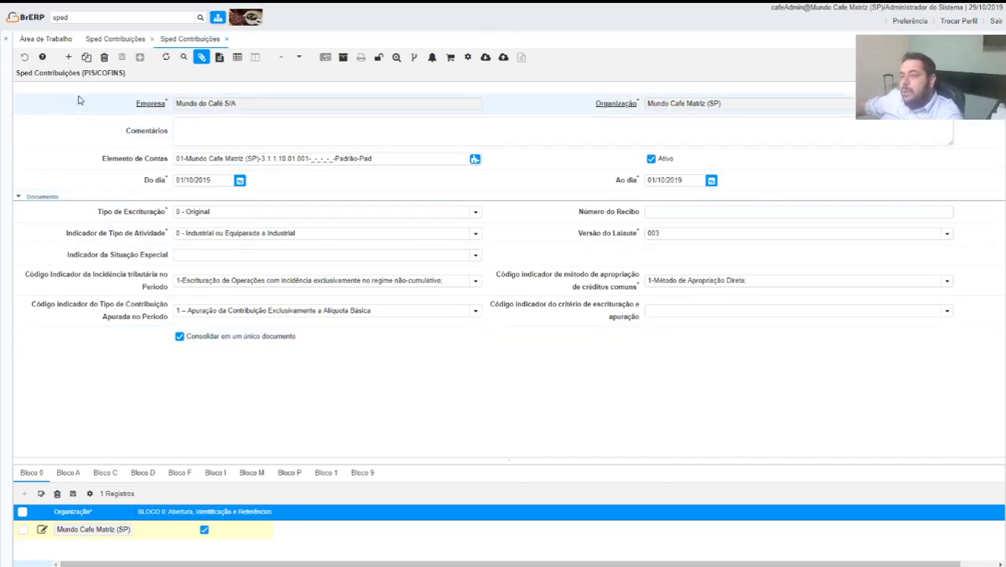
pyautogui.click(180, 336)
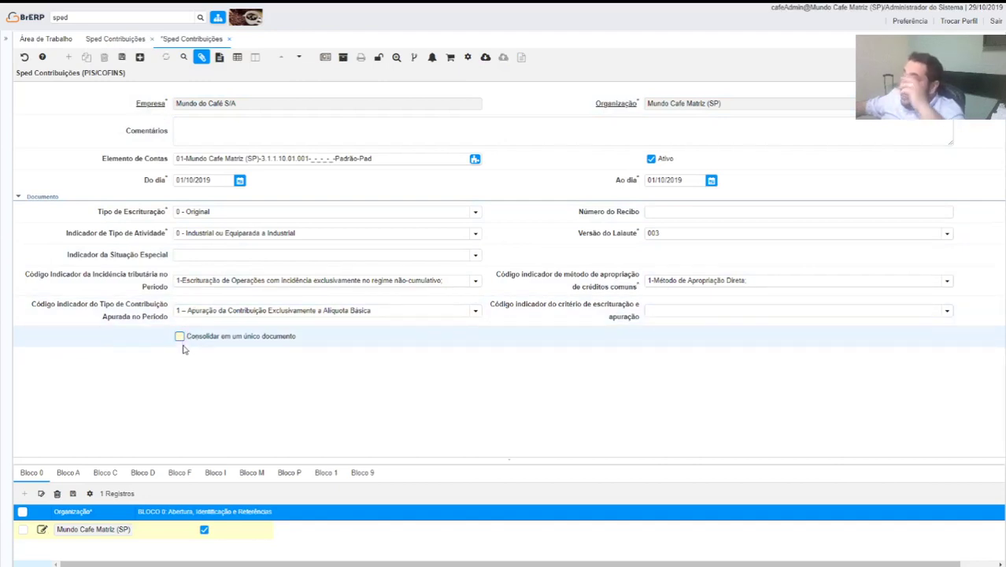
pyautogui.click(180, 337)
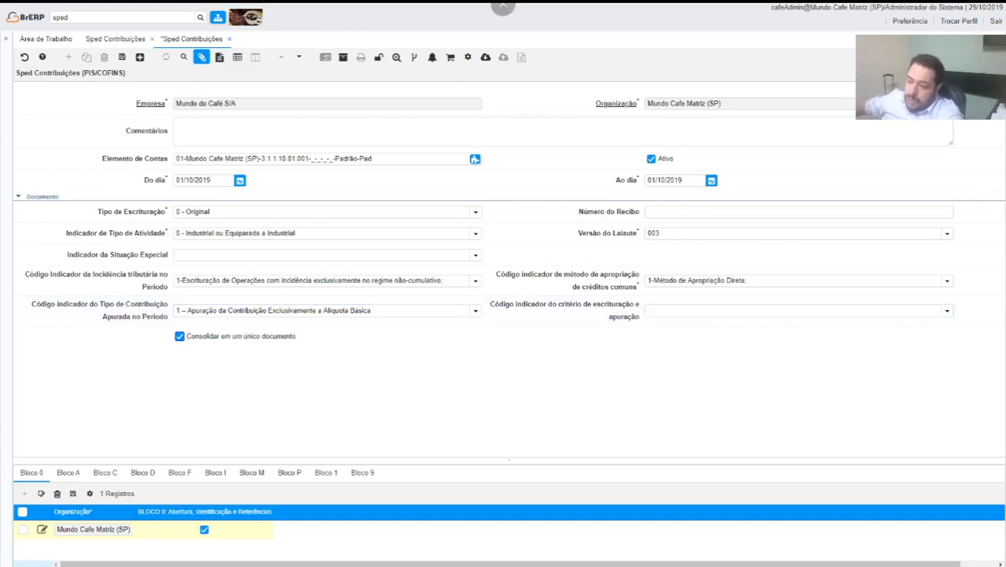
# Review the Bloco A and Bloco C registers of the Sped Contribuições record, and close both Sped Contribuições windows.
pyautogui.click(78, 474)
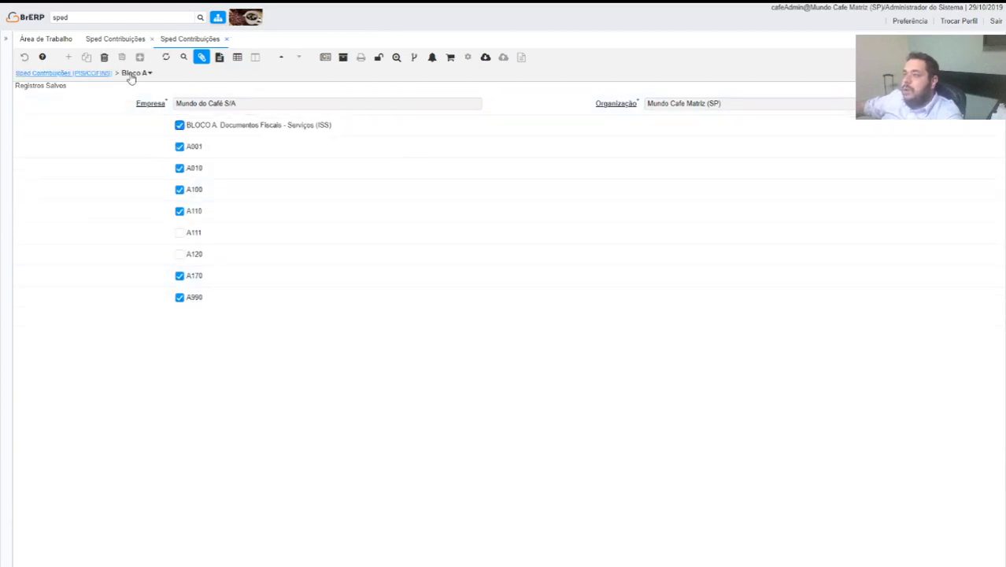
pyautogui.moveTo(136, 72)
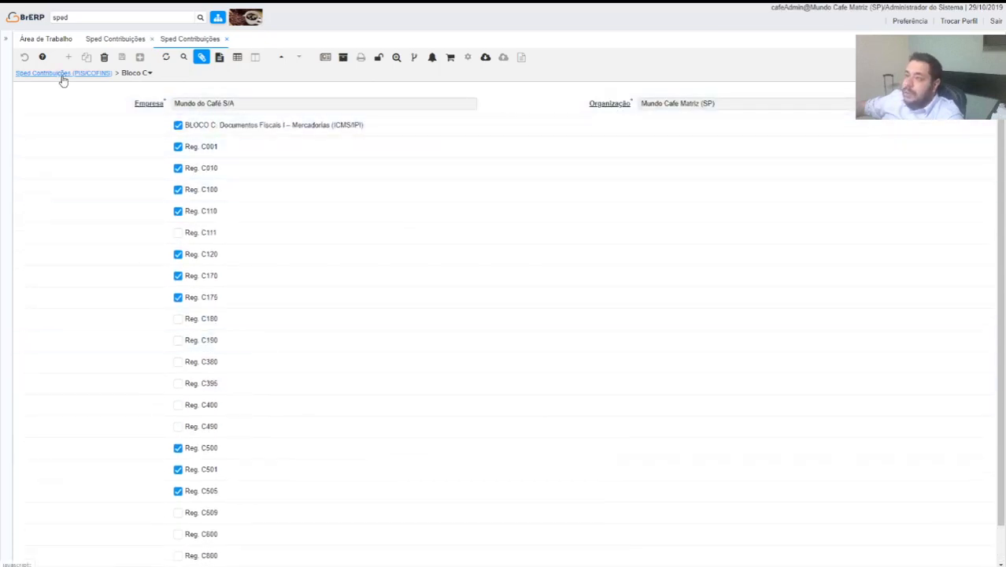
pyautogui.click(225, 42)
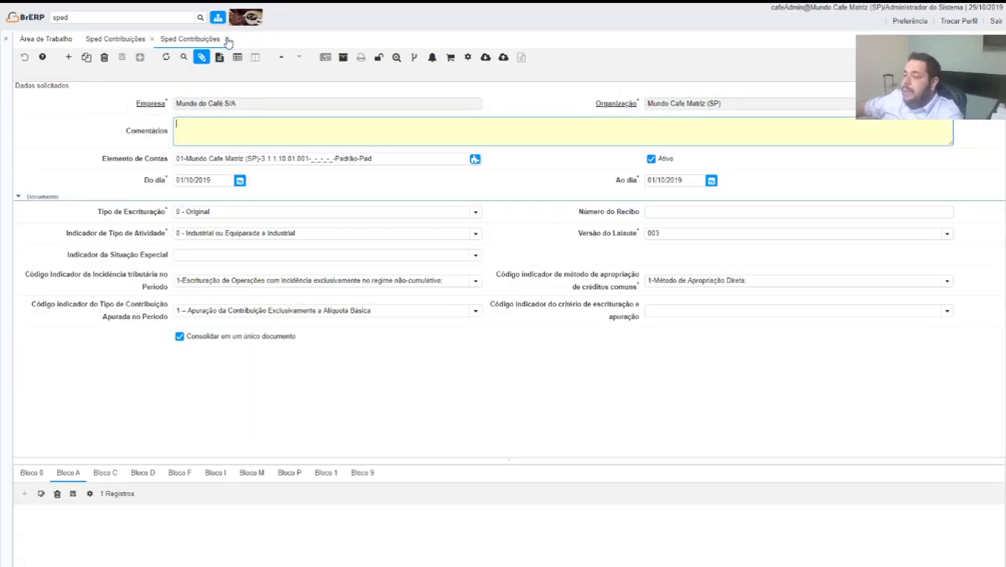
pyautogui.click(227, 39)
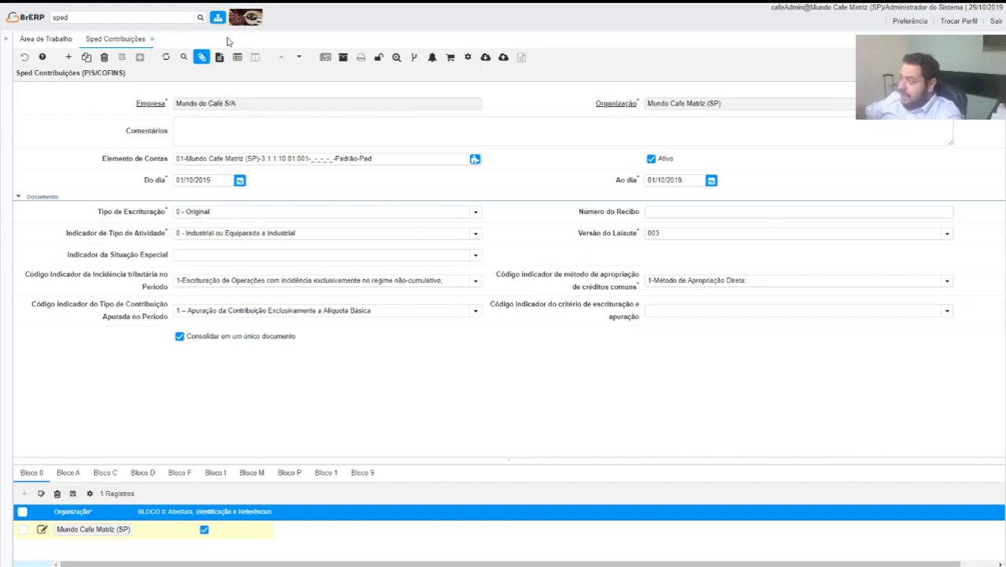
pyautogui.click(153, 39)
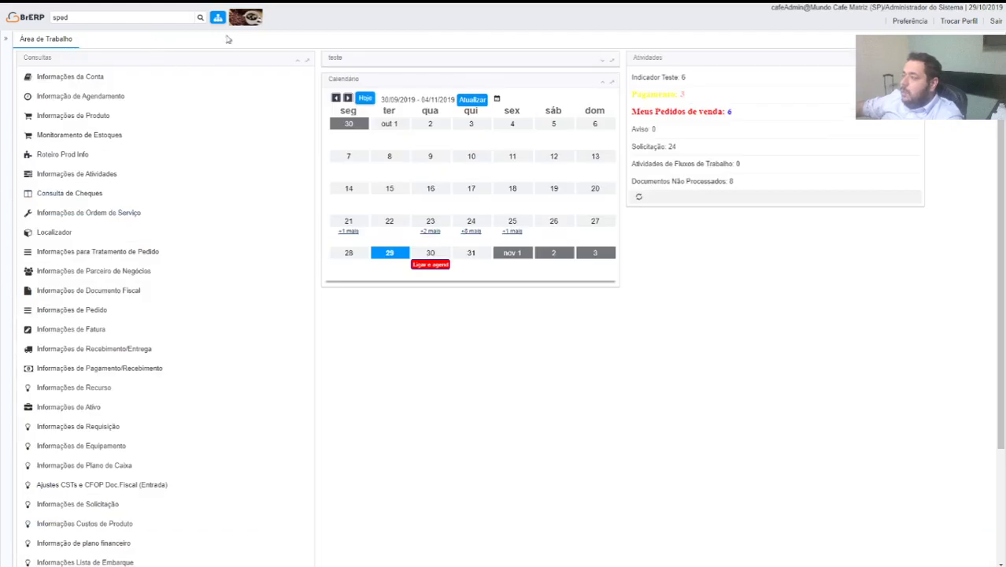
# Search the menu for "ecd" and open the Sped Contábil (ECD) window.
pyautogui.doubleClick(97, 15)
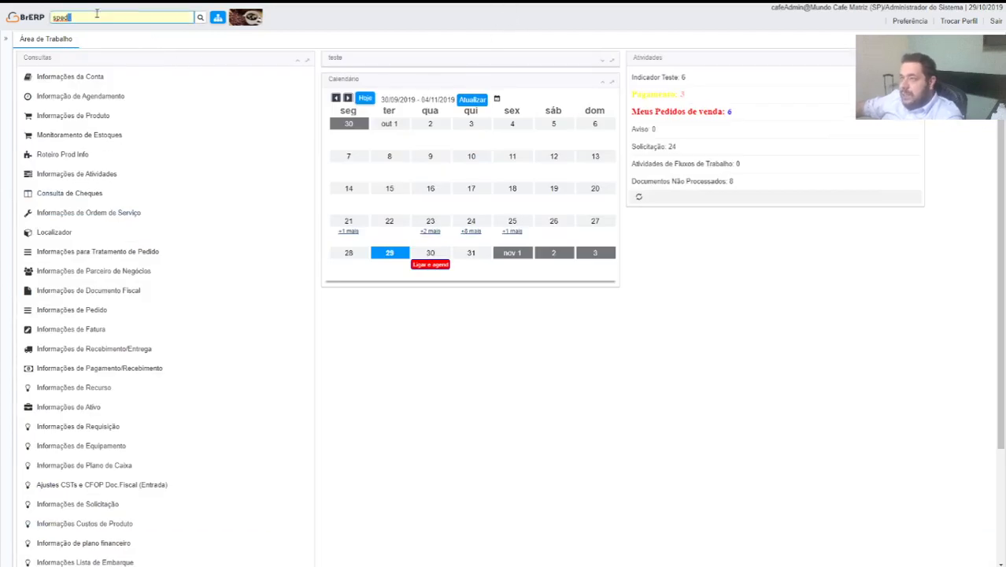
pyautogui.doubleClick(97, 13)
pyautogui.write('ecd')
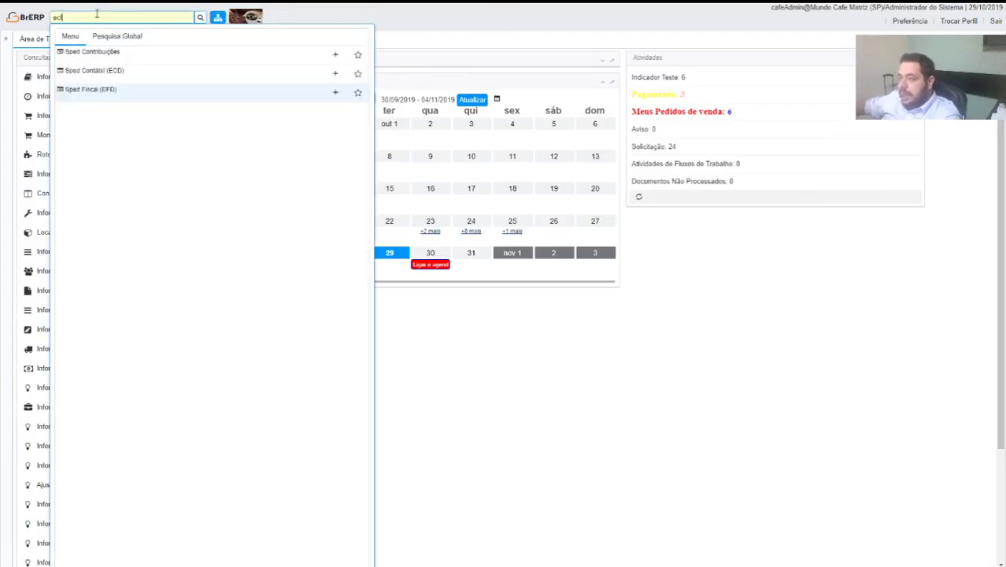
pyautogui.press('BackSpace')
pyautogui.write('d')
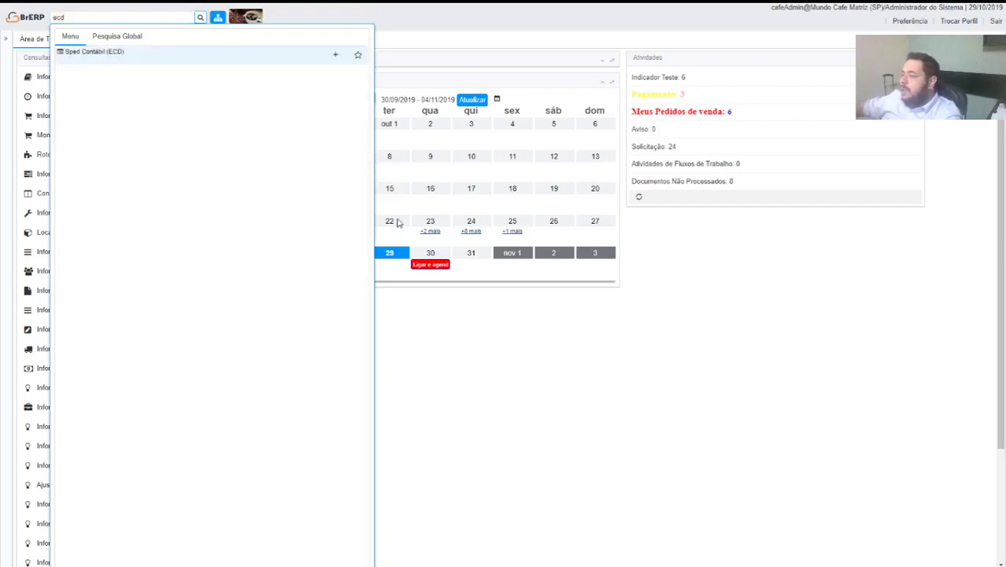
pyautogui.press('Return')
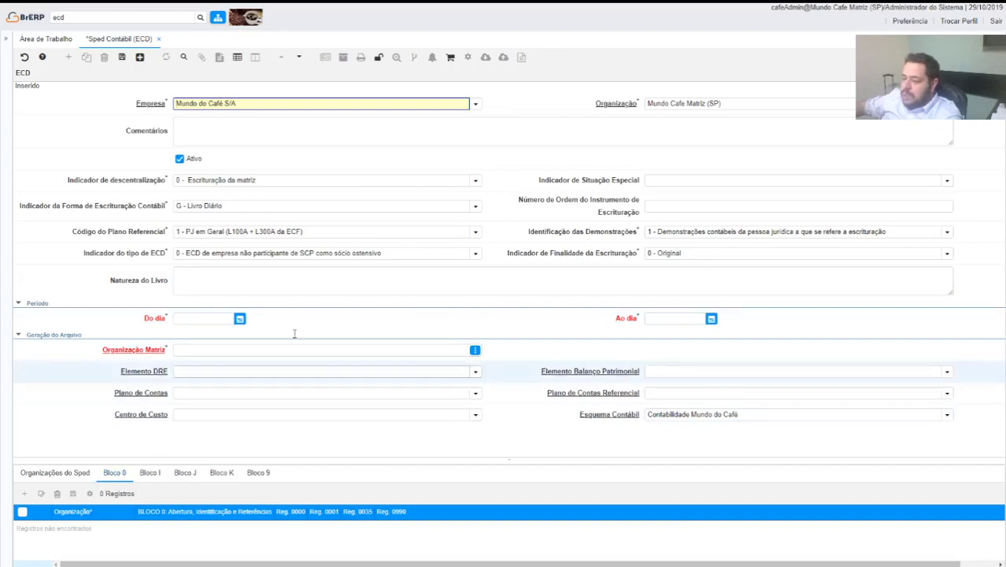
# View the Bloco K and Organizações do Sped sections of the new ECD record, and close the window without saving.
pyautogui.click(230, 473)
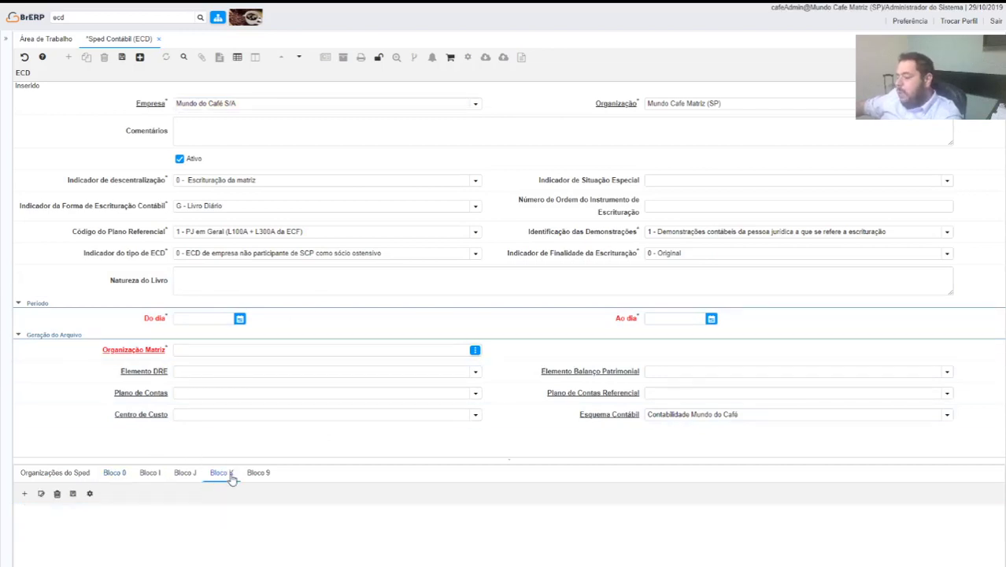
pyautogui.click(55, 473)
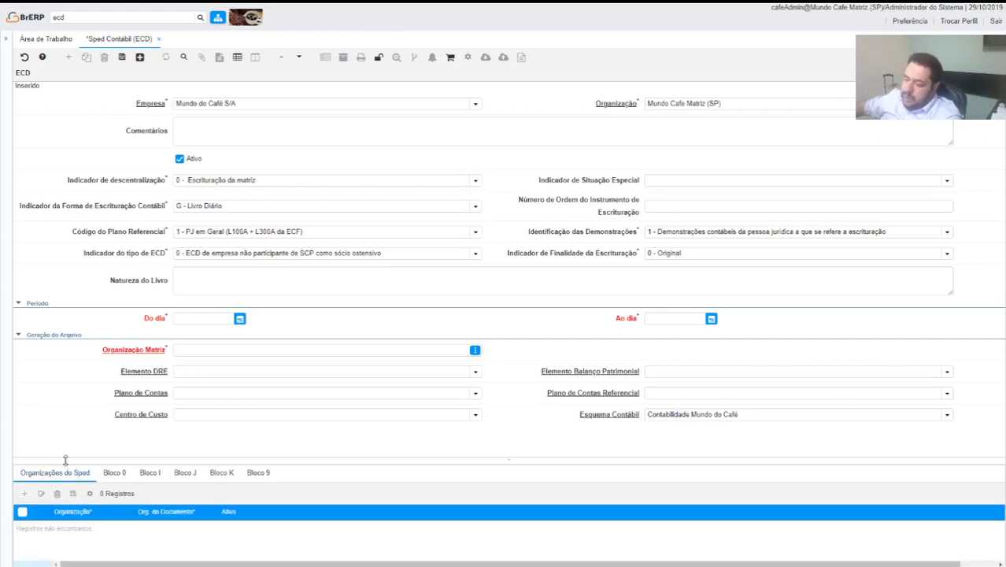
pyautogui.click(157, 39)
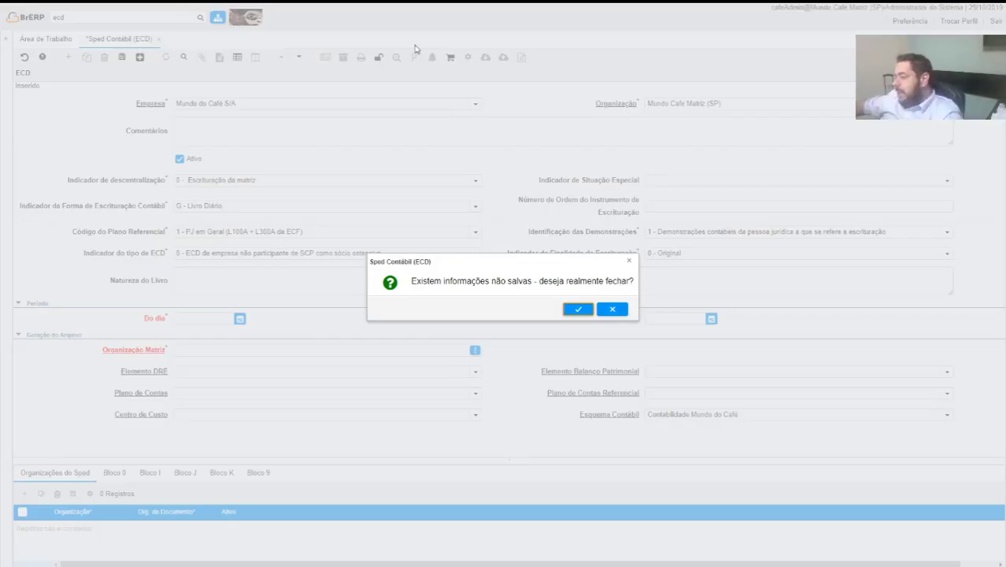
pyautogui.click(579, 309)
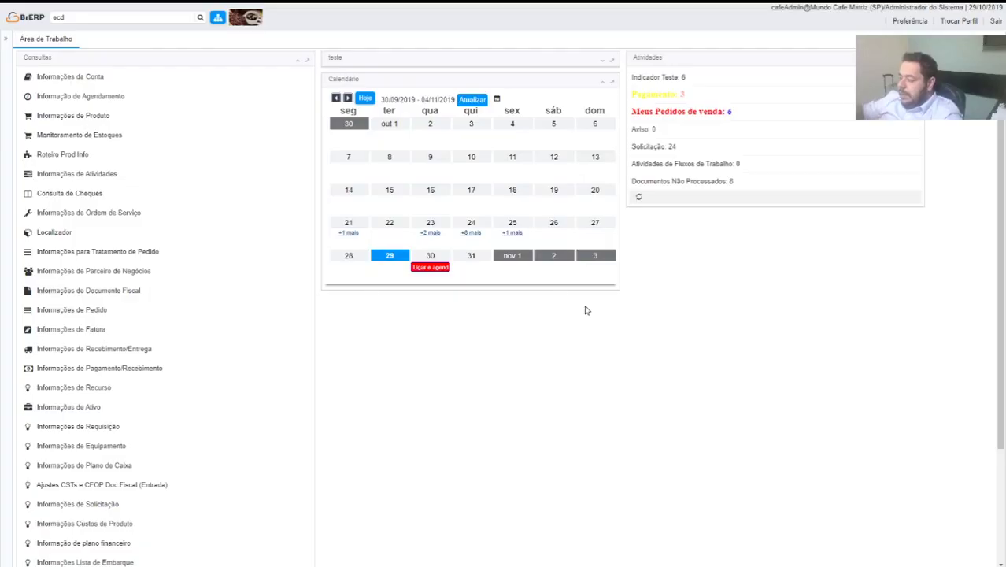